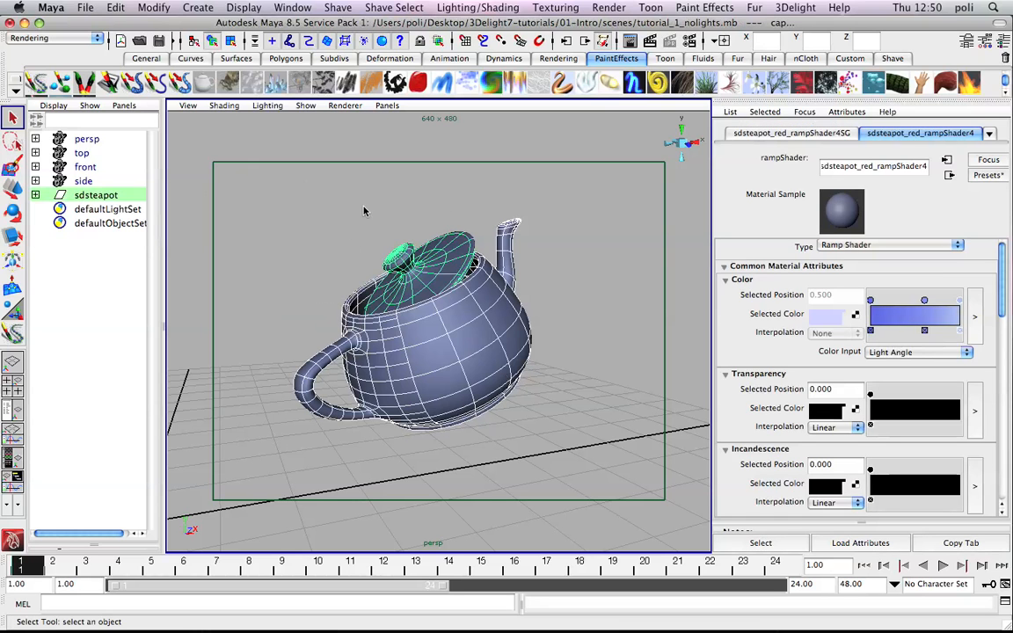
- Check in the Plug-in Manager whether the 3Delight for Maya 8.5 plug-in is loaded and set to auto load
click(603, 262)
click(321, 343)
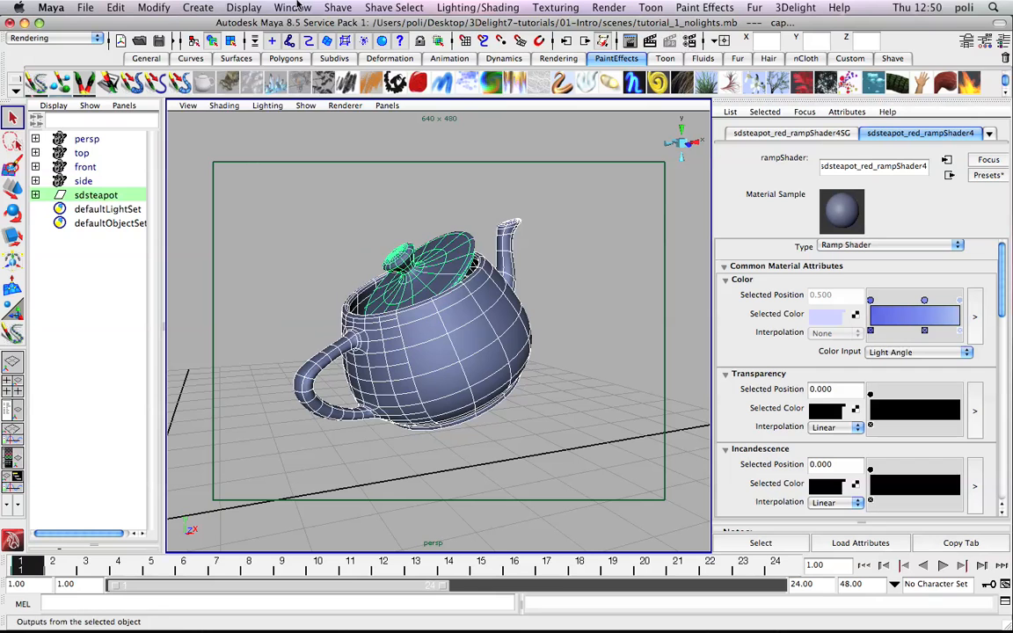
click(204, 7)
mouse_move(292, 7)
mouse_move(312, 85)
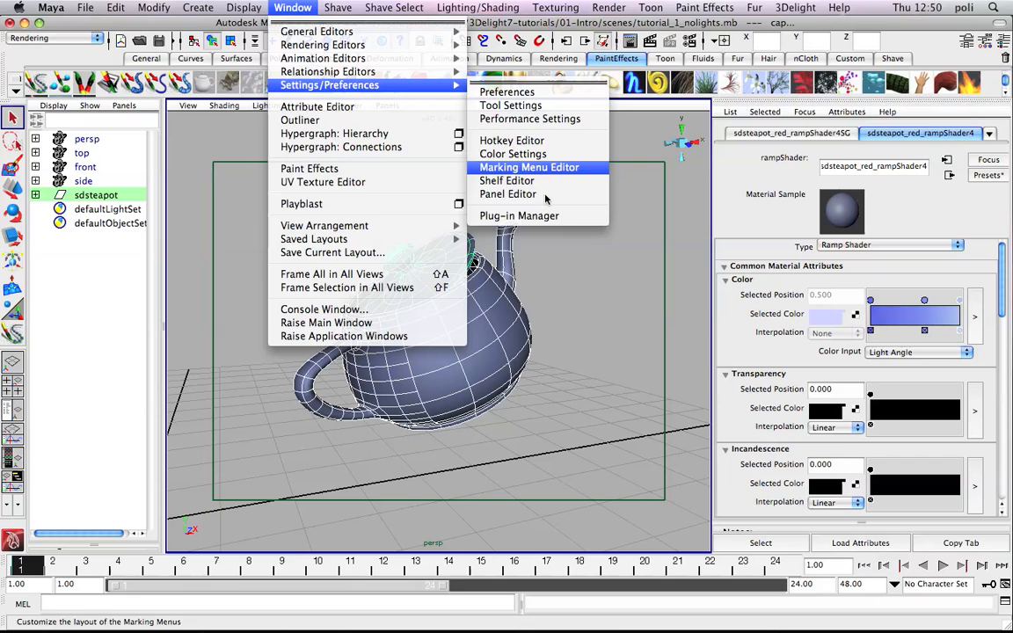
click(505, 216)
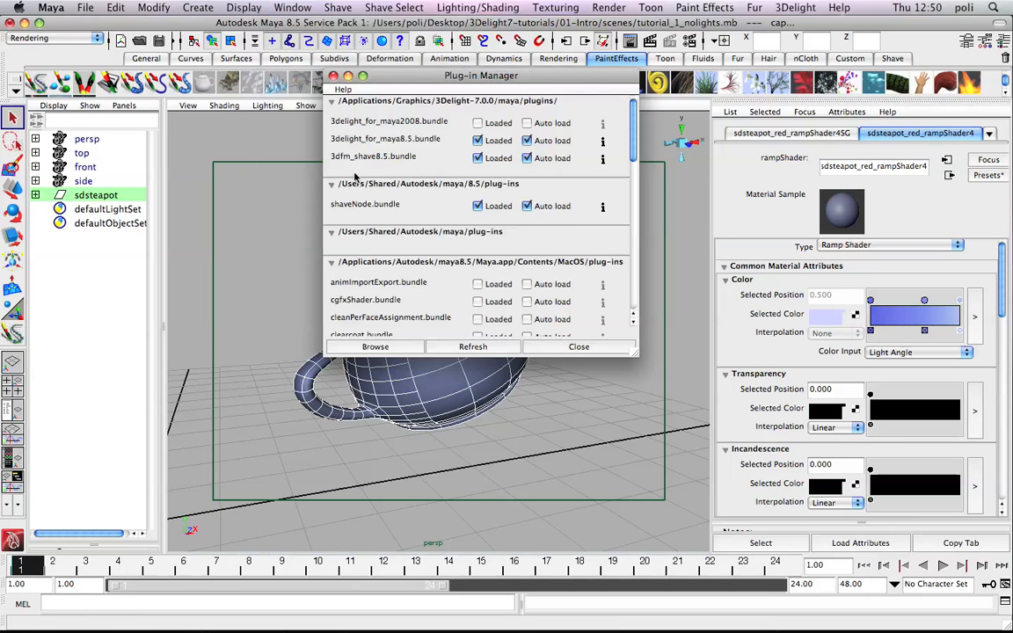
click(583, 347)
- Review the render settings, checking that 3Delight is the chosen renderer and viewing its default render pass overview
click(602, 41)
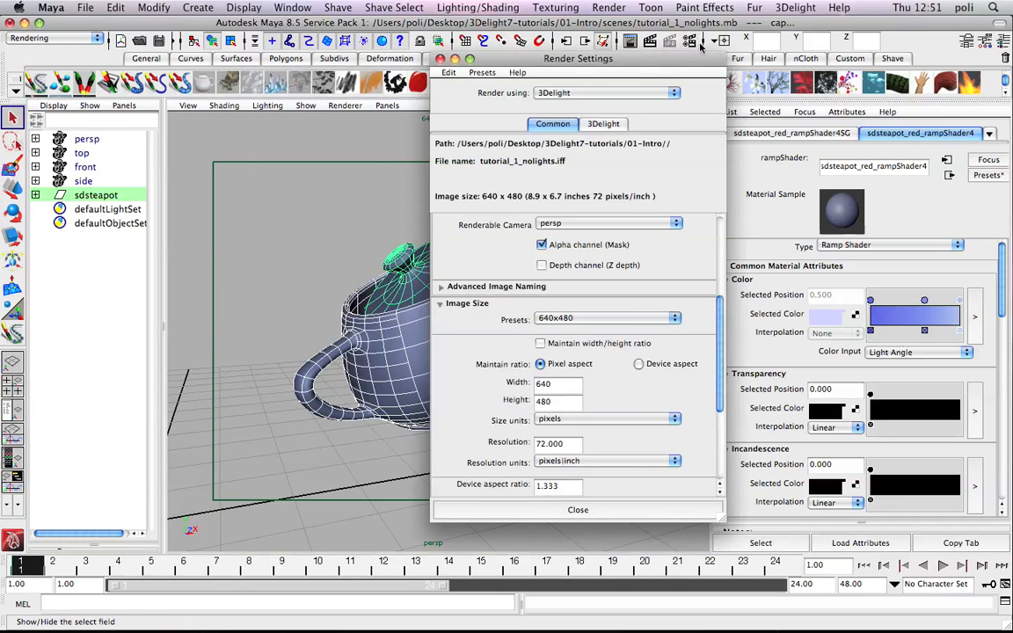
click(582, 94)
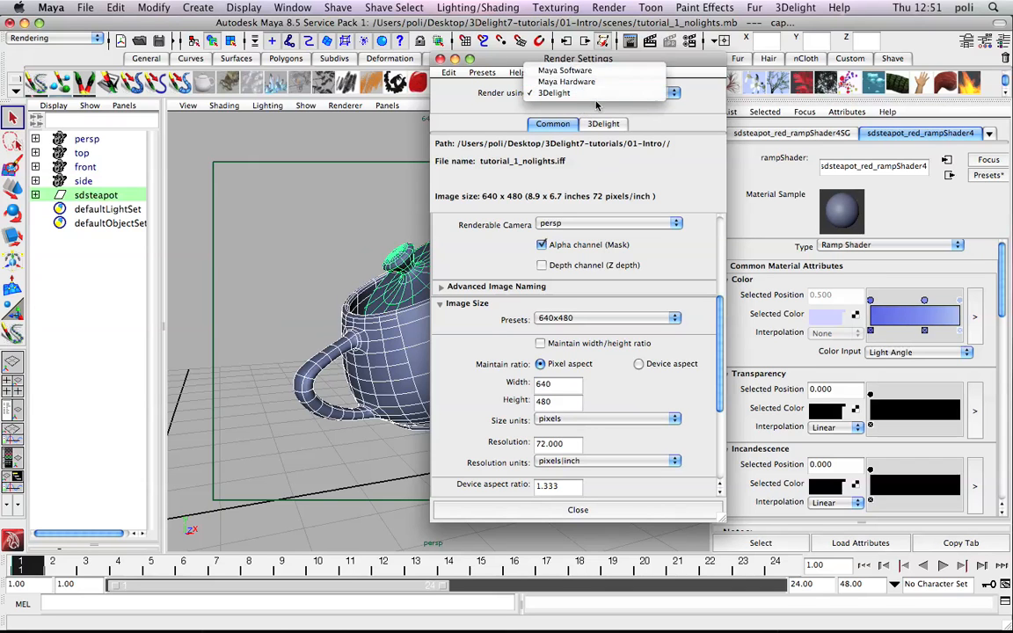
click(586, 94)
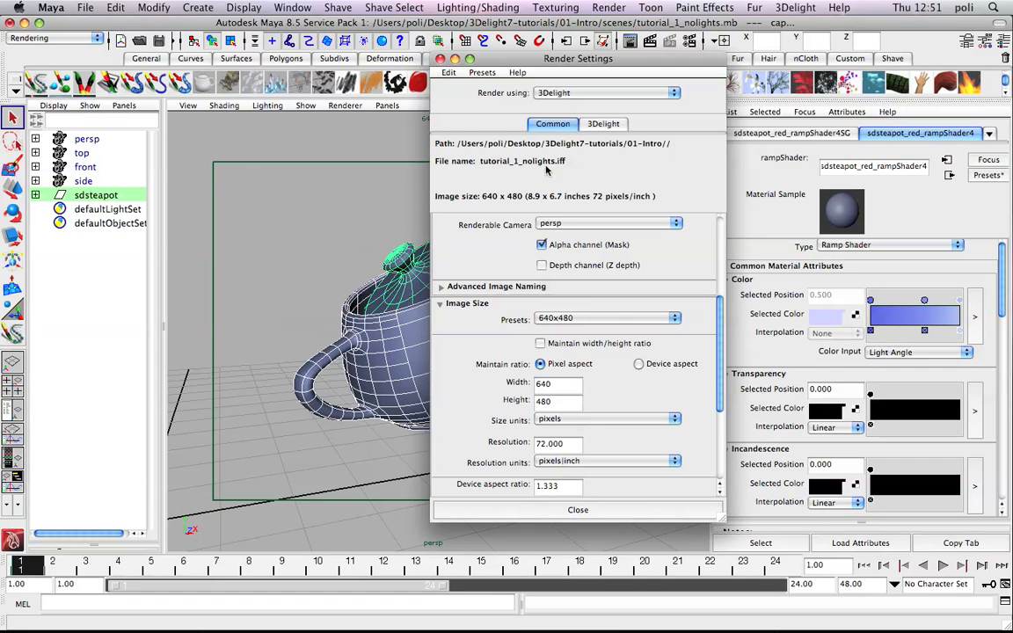
click(606, 124)
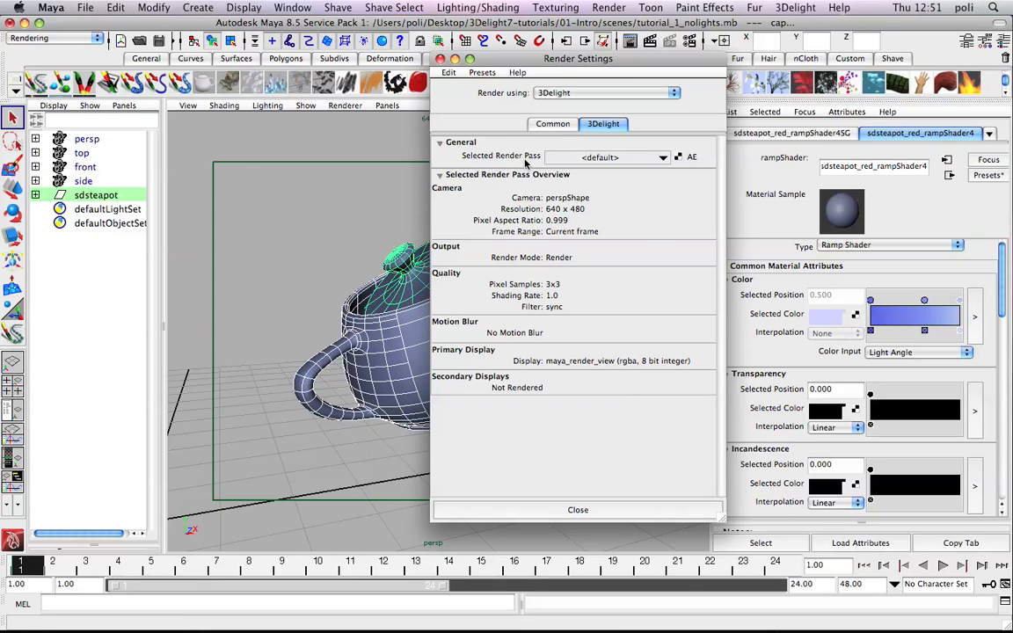
click(553, 123)
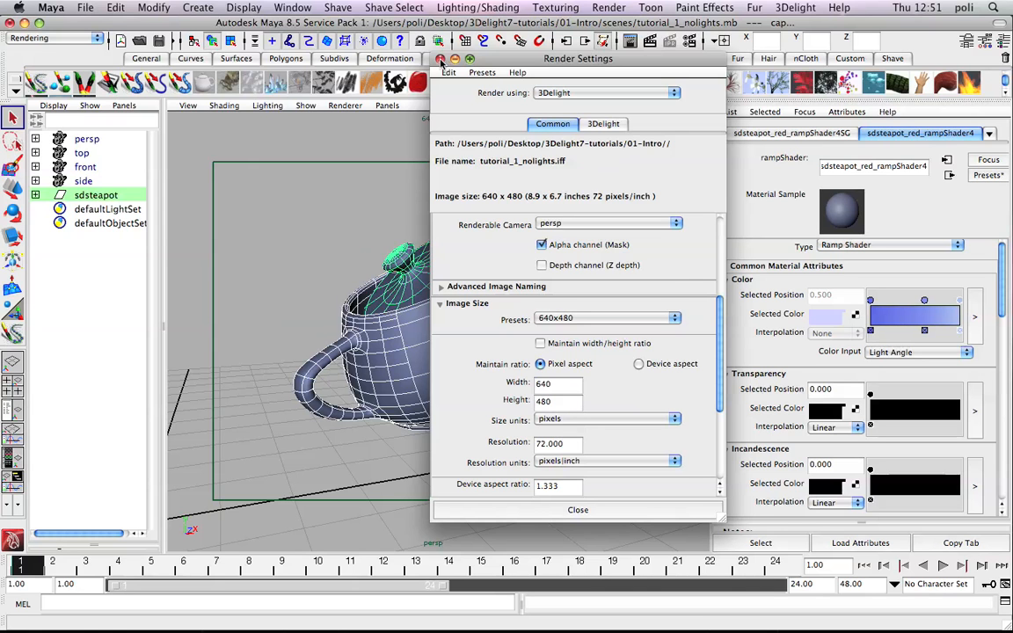
click(440, 59)
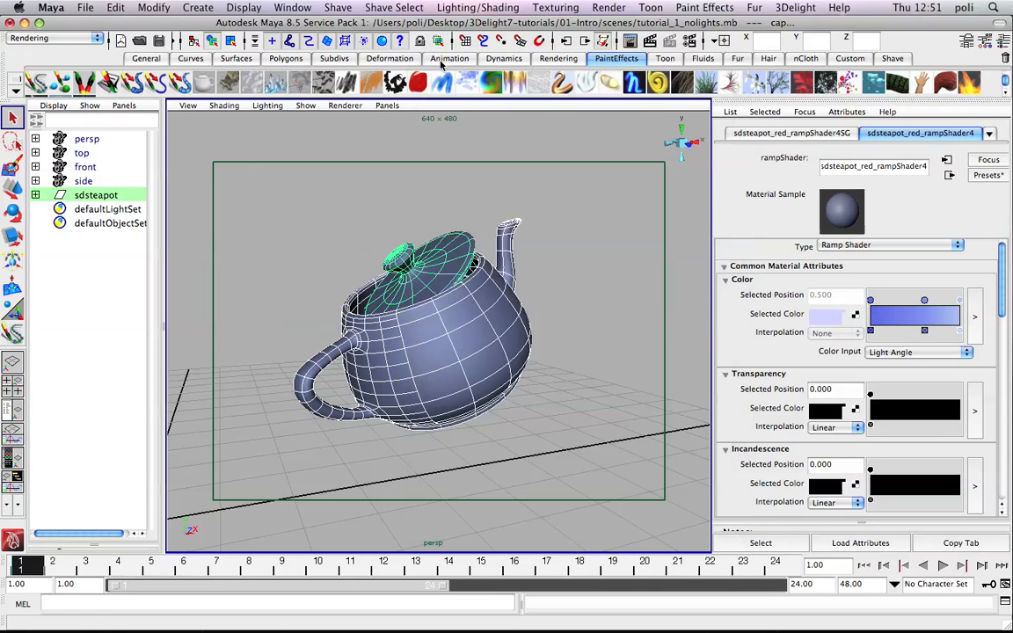
- Render the current frame of the single teapot with 3Delight and dismiss the rendered image
click(651, 43)
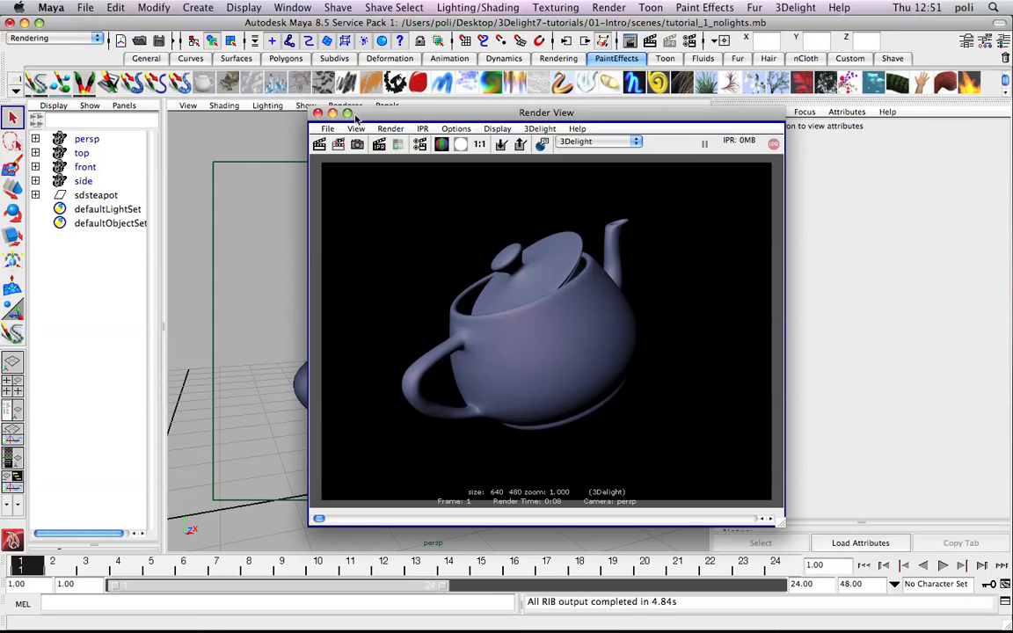
click(319, 115)
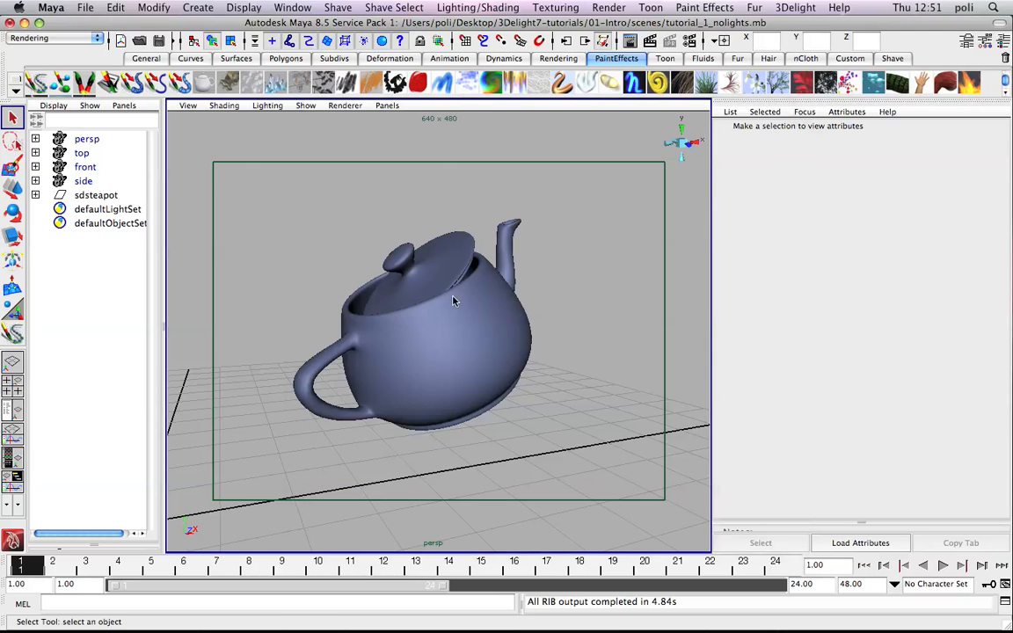
- Examine the specular shading attributes of the ramp shader assigned to the teapot
click(407, 265)
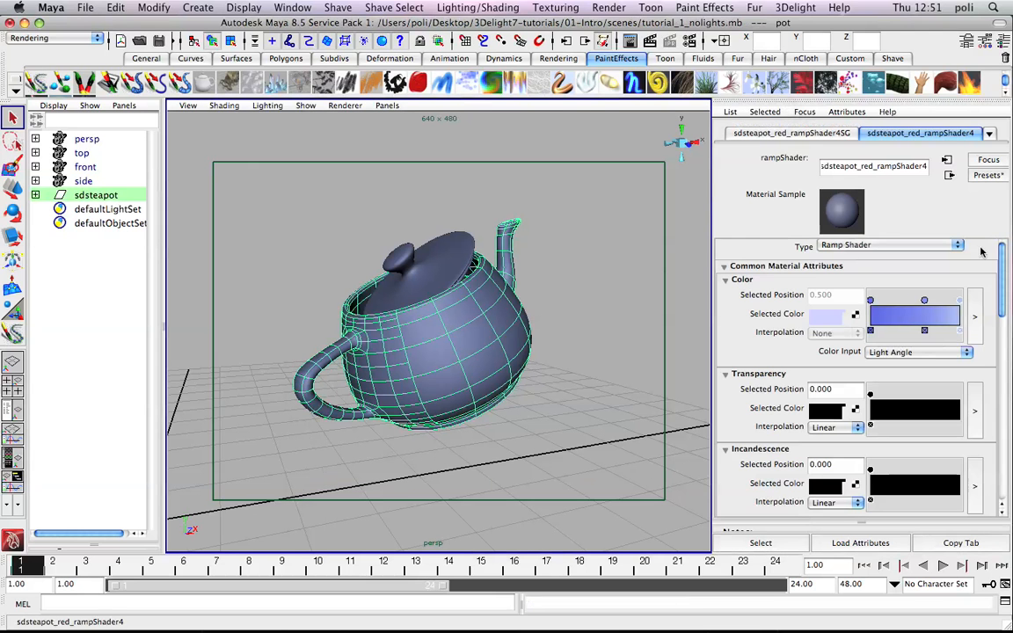
drag(1010, 285, 1005, 390)
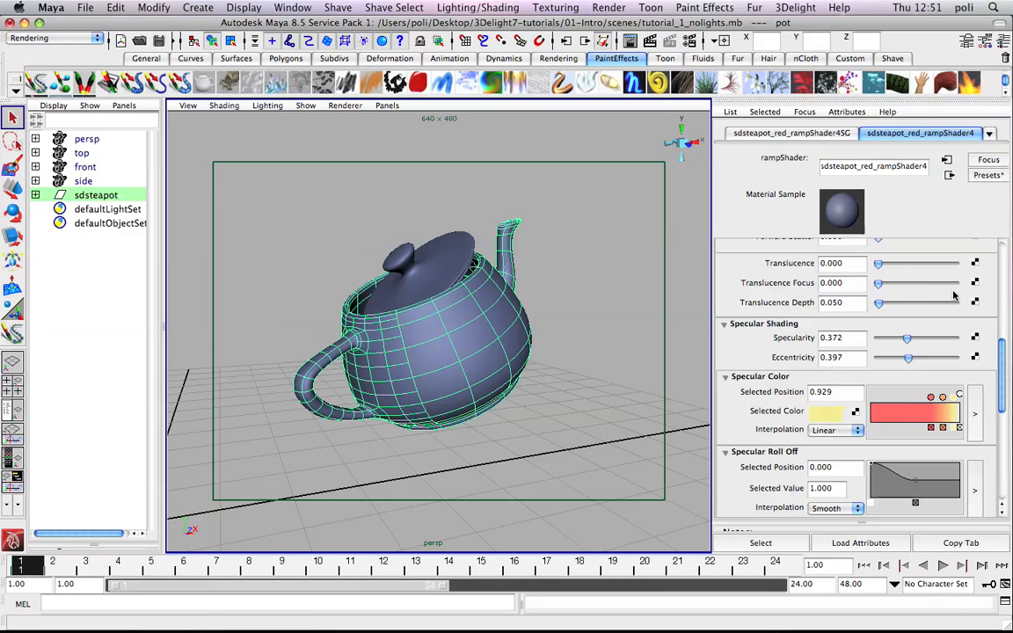
drag(317, 202, 546, 393)
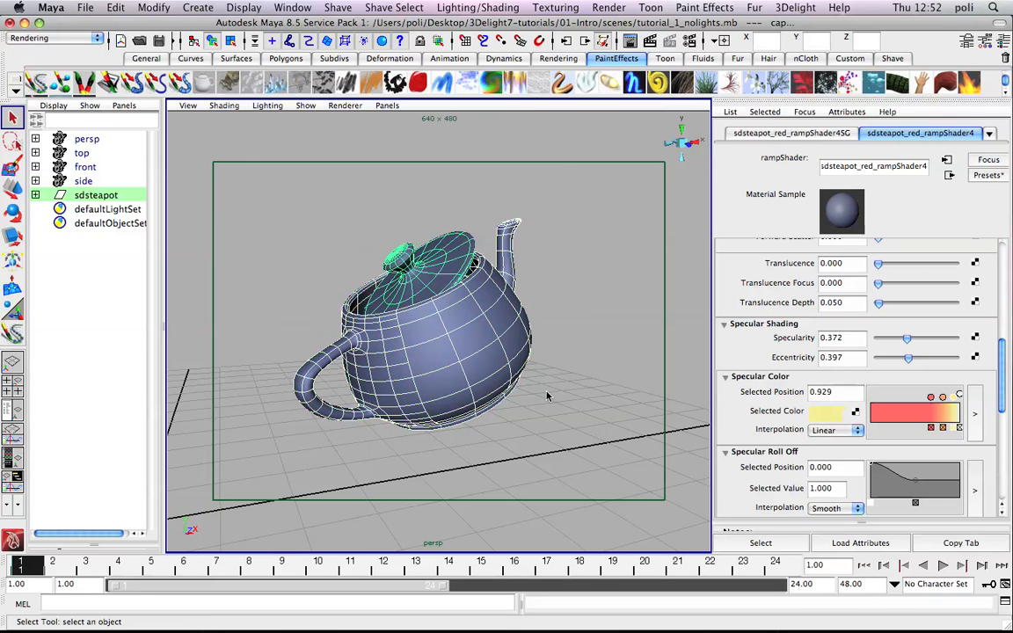
click(339, 212)
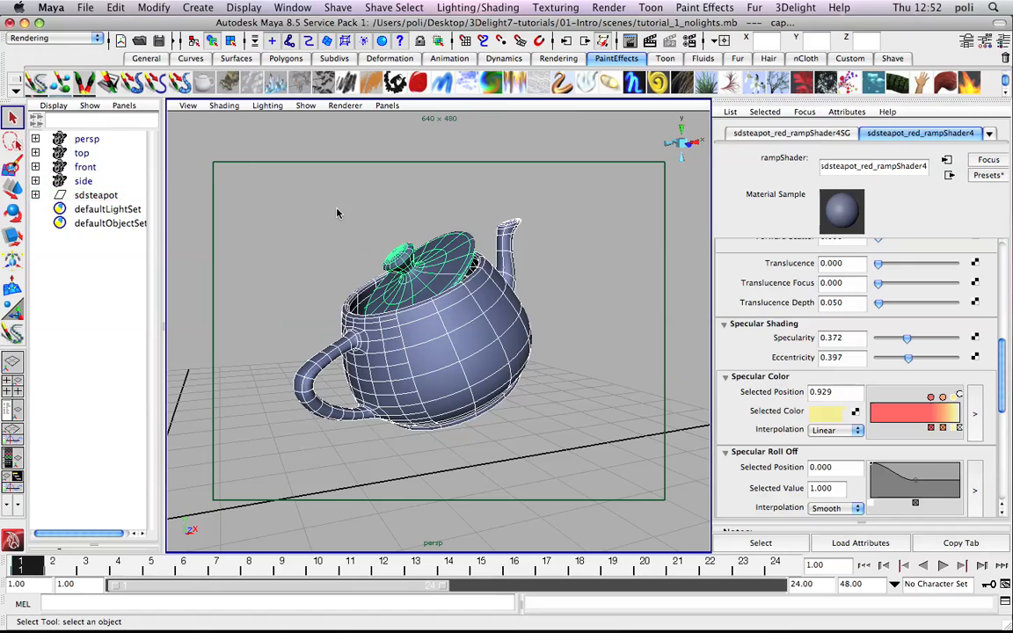
- Open the scene tutorial_1.ma from the project's scenes folder
click(86, 7)
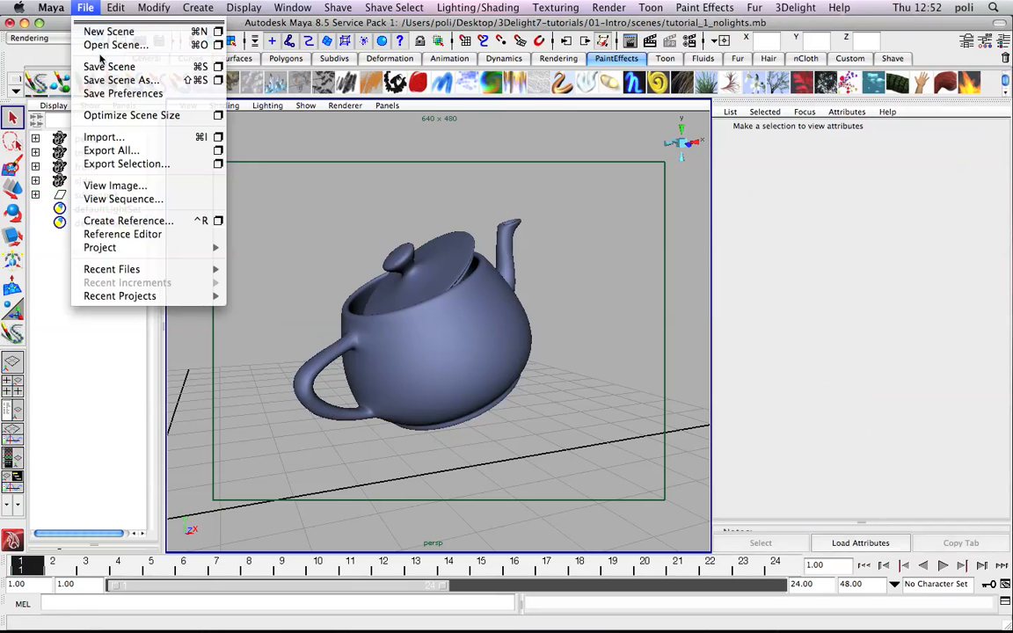
click(93, 44)
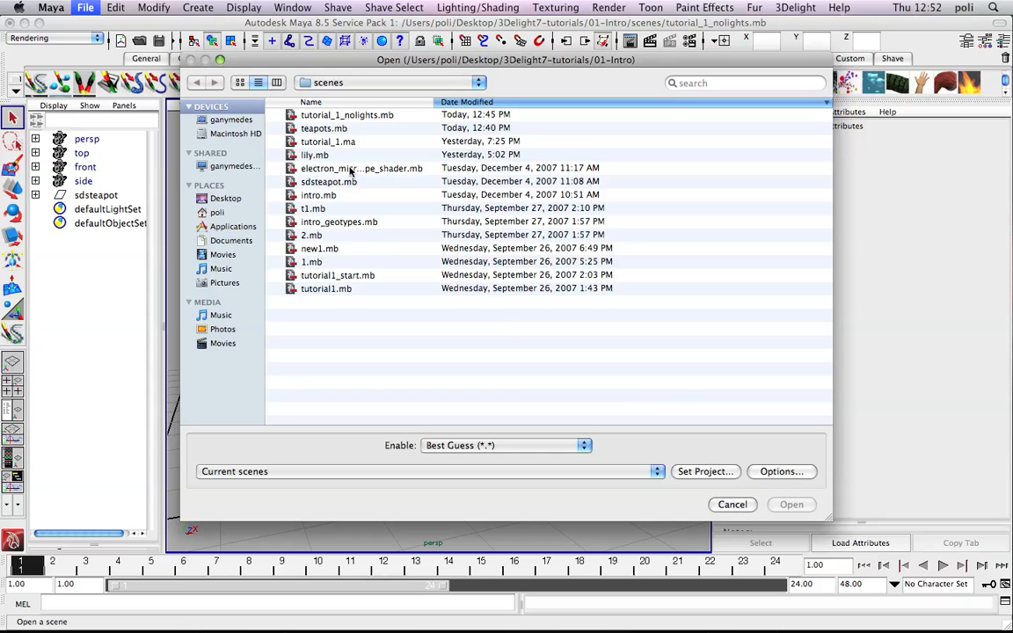
double_click(348, 142)
click(400, 204)
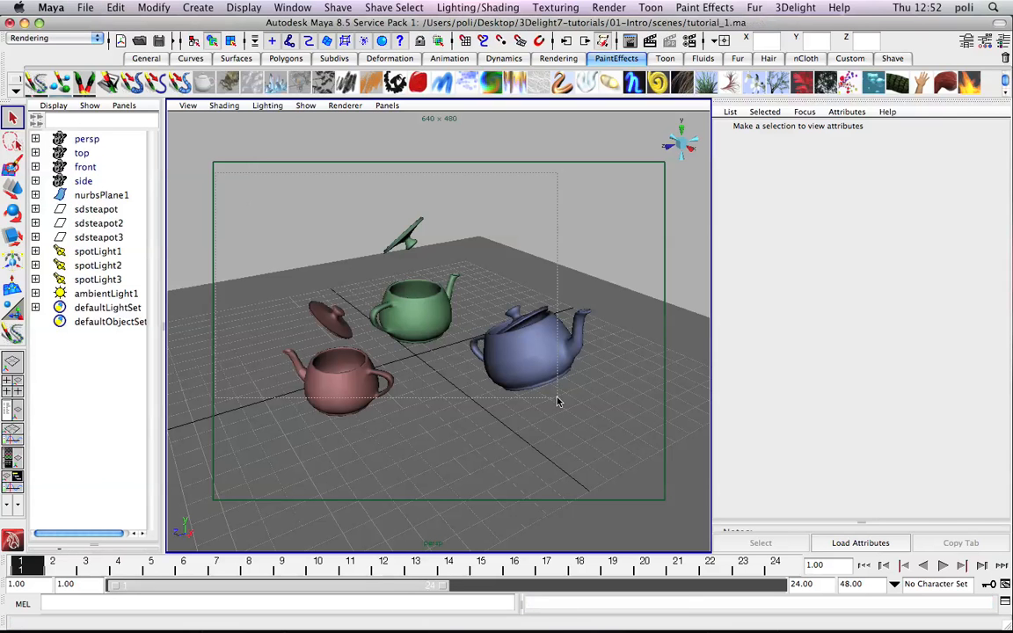
drag(321, 251, 543, 392)
click(456, 227)
- Examine the scene's lights, including the depth map shadow and spot light attributes of spotLight3
drag(107, 252, 123, 280)
click(113, 294)
click(120, 279)
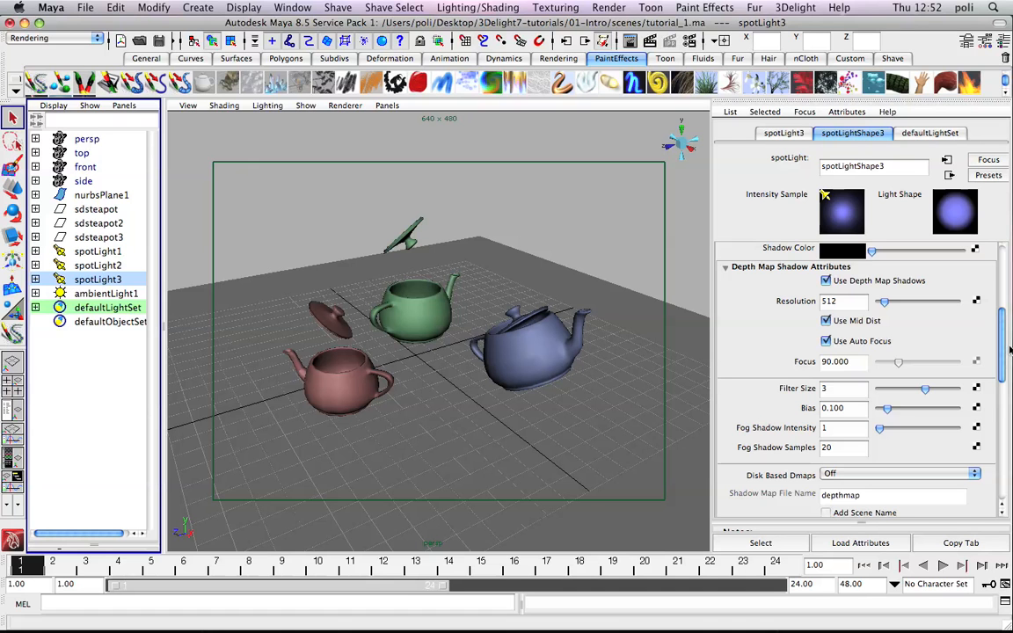
mouse_move(1003, 349)
mouse_down()
mouse_move(1003, 370)
mouse_move(1003, 334)
mouse_up()
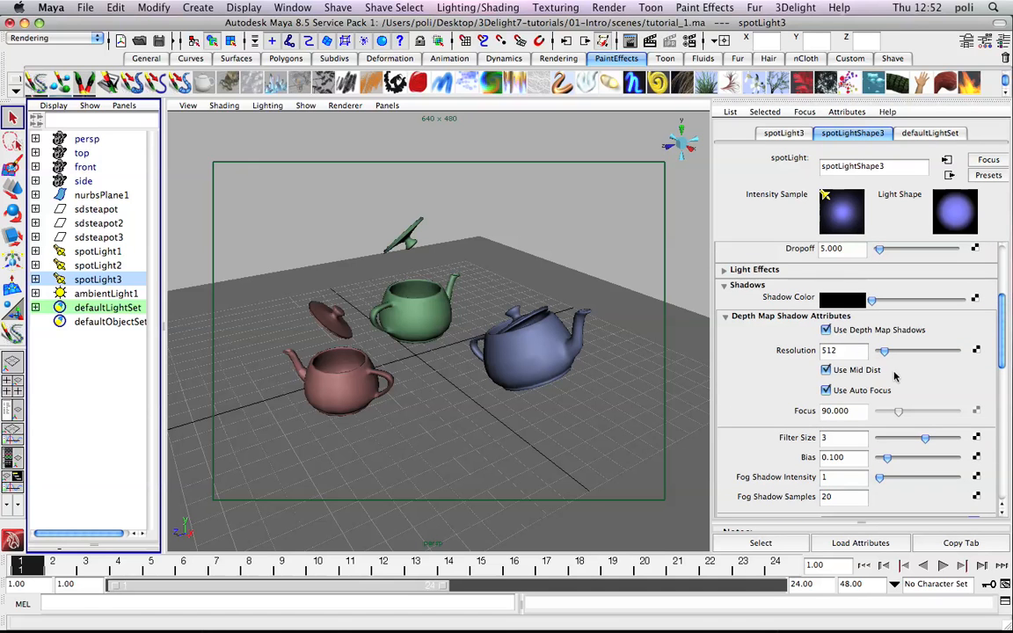
scroll(905, 306, down, 3)
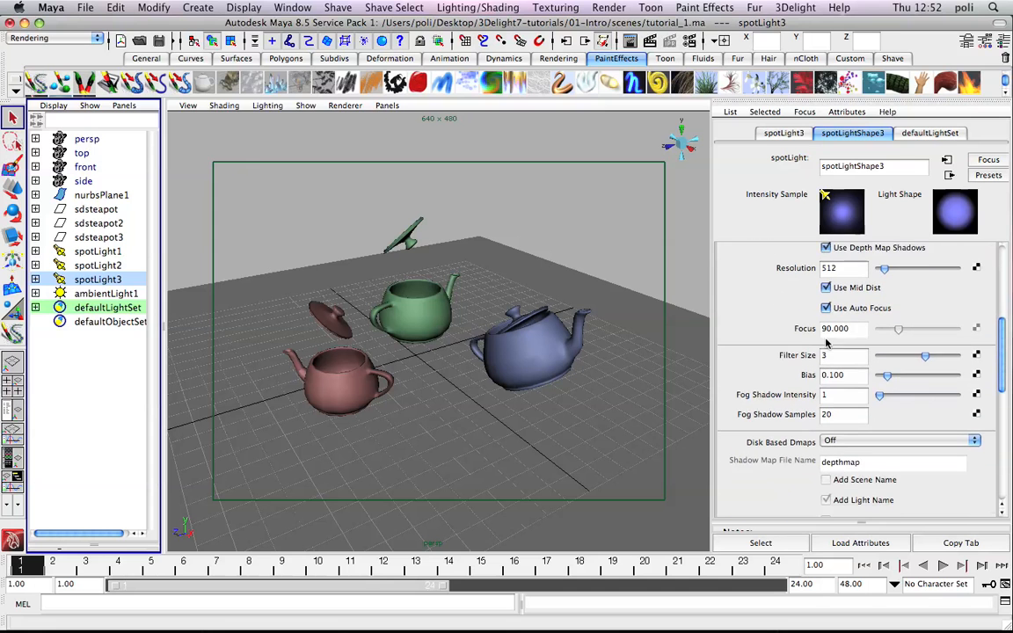
scroll(1001, 330, up, 5)
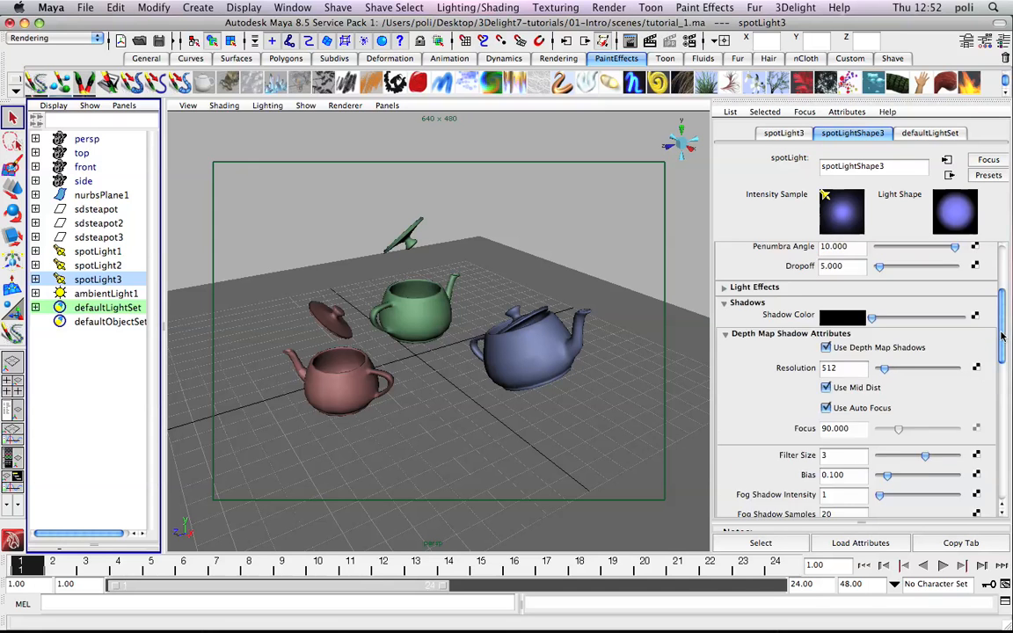
scroll(1001, 330, up, 4)
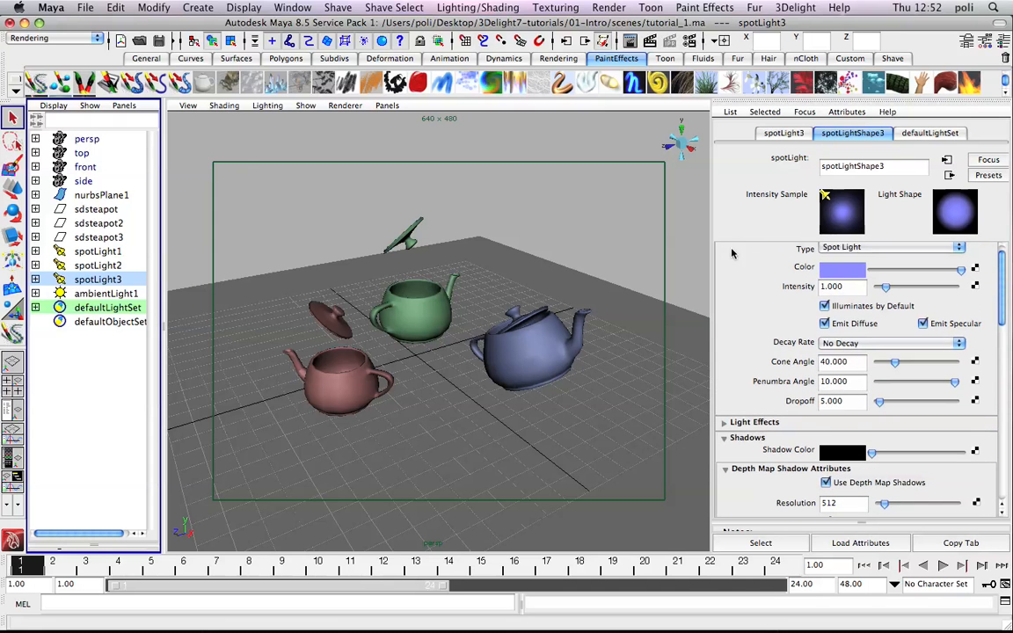
drag(1000, 310, 1000, 301)
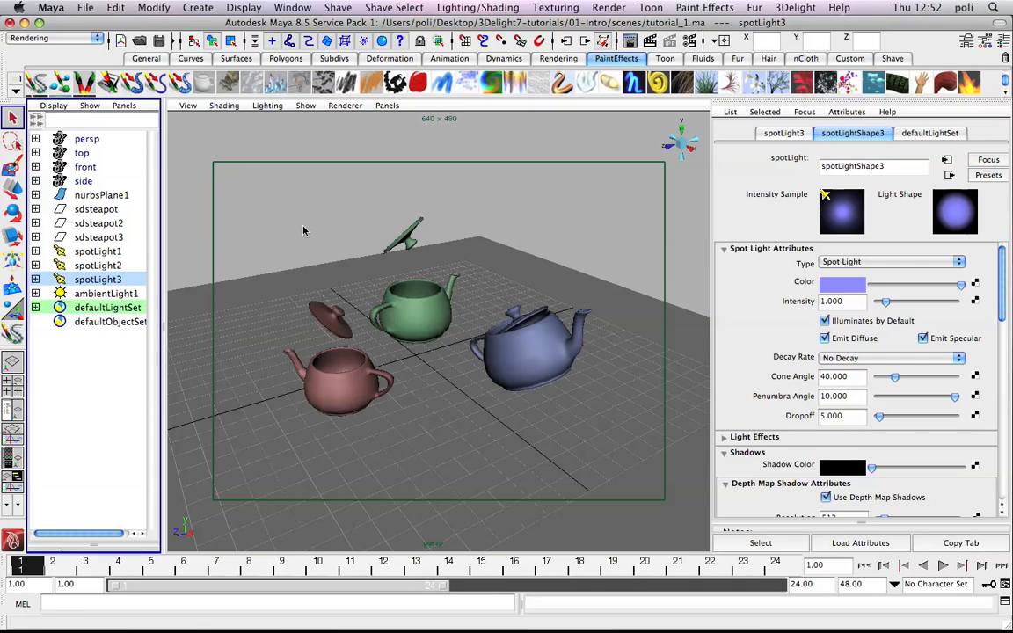
- Select the teapots and floor plane, check the render settings, and render the frame with 3Delight
drag(297, 181, 640, 462)
click(607, 256)
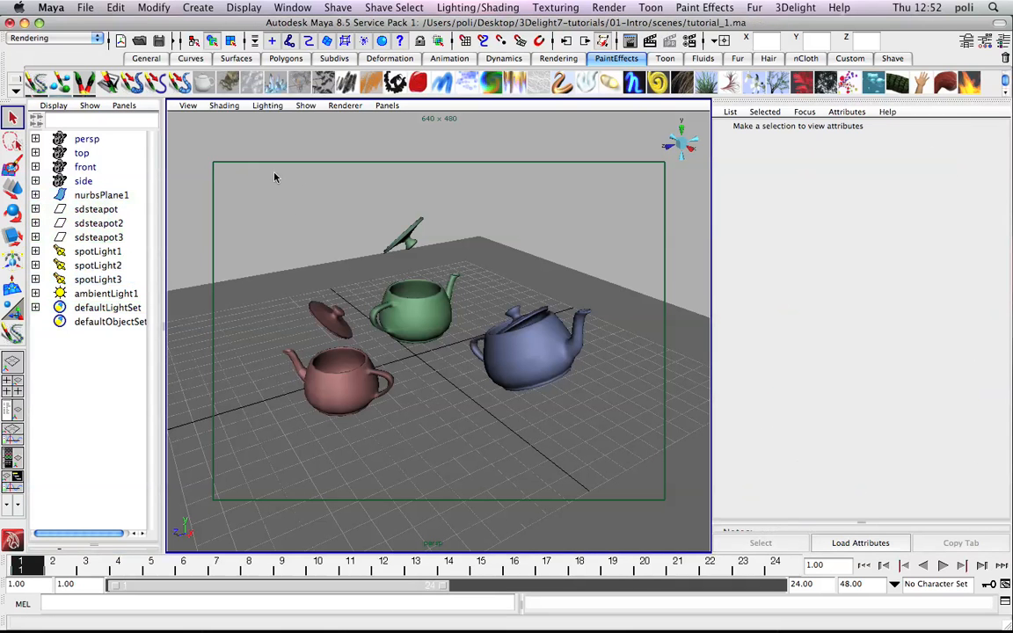
drag(580, 468, 582, 468)
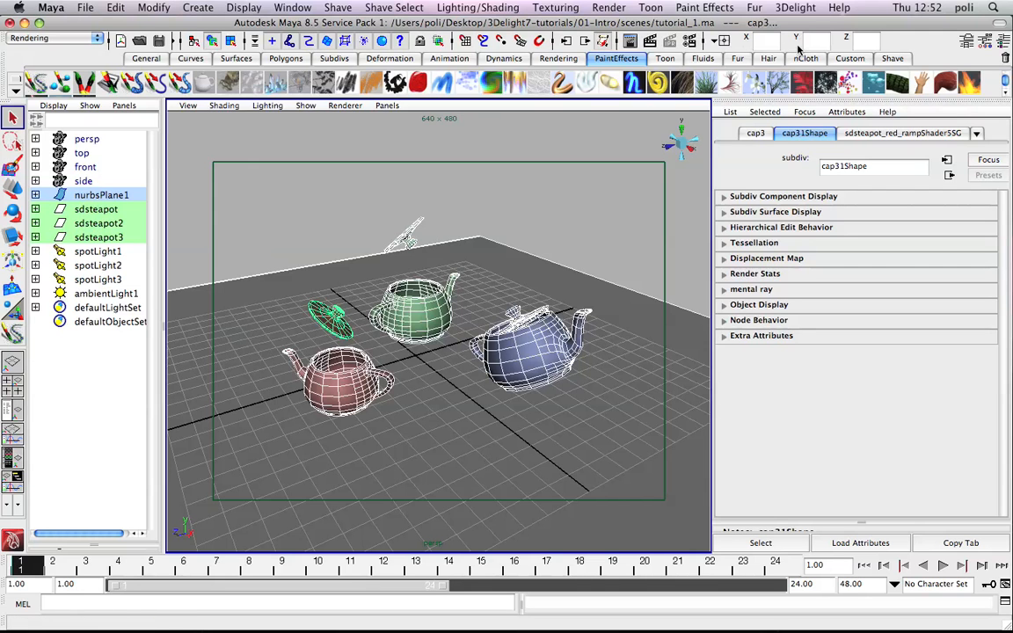
click(617, 39)
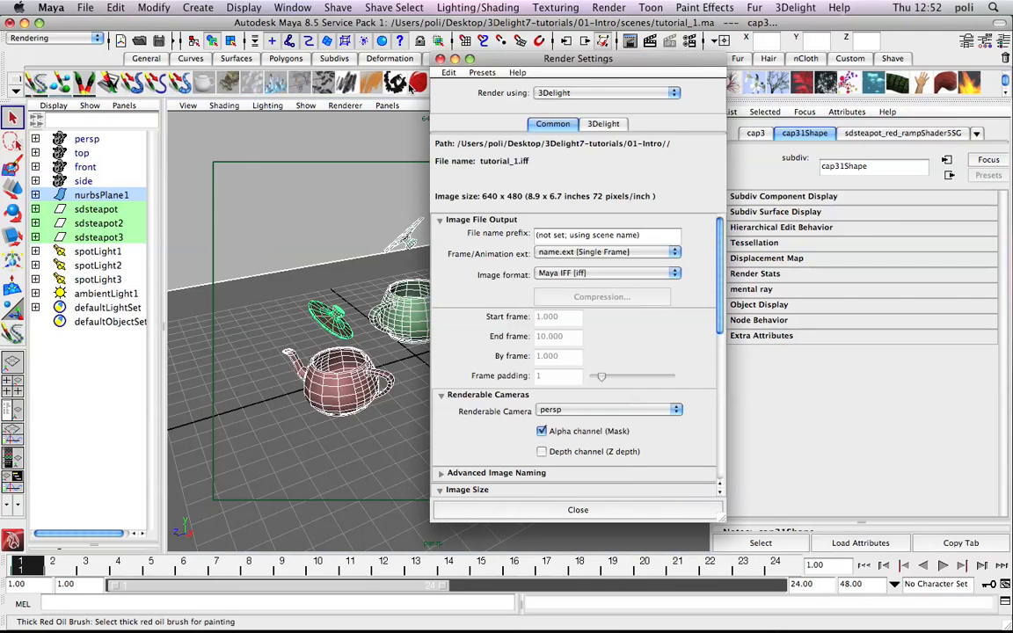
click(439, 58)
click(584, 41)
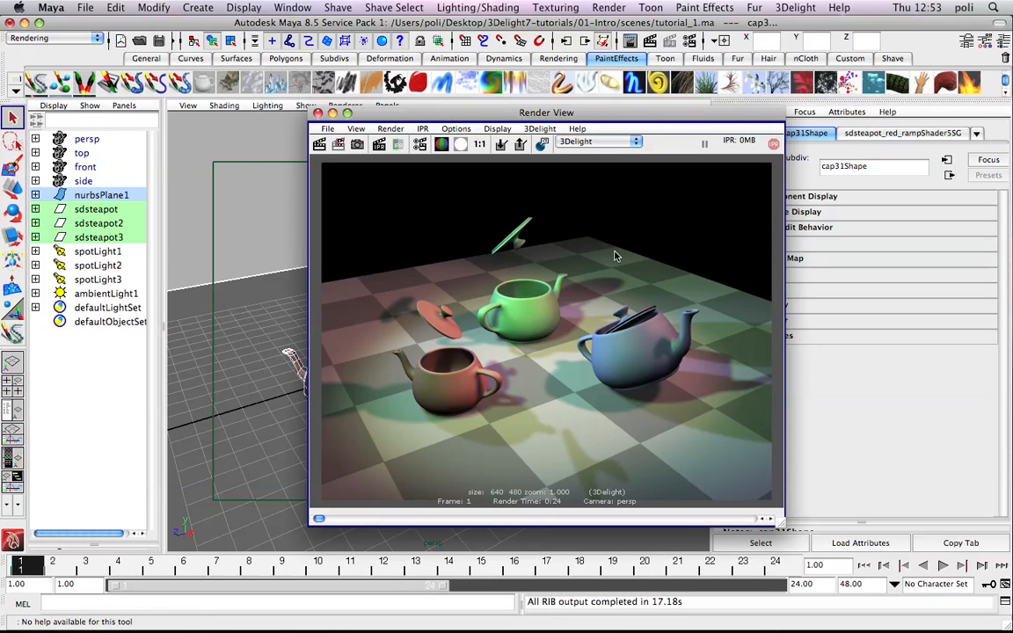
- Keep the 3Delight render as a stored image in the Render View
click(445, 144)
click(444, 145)
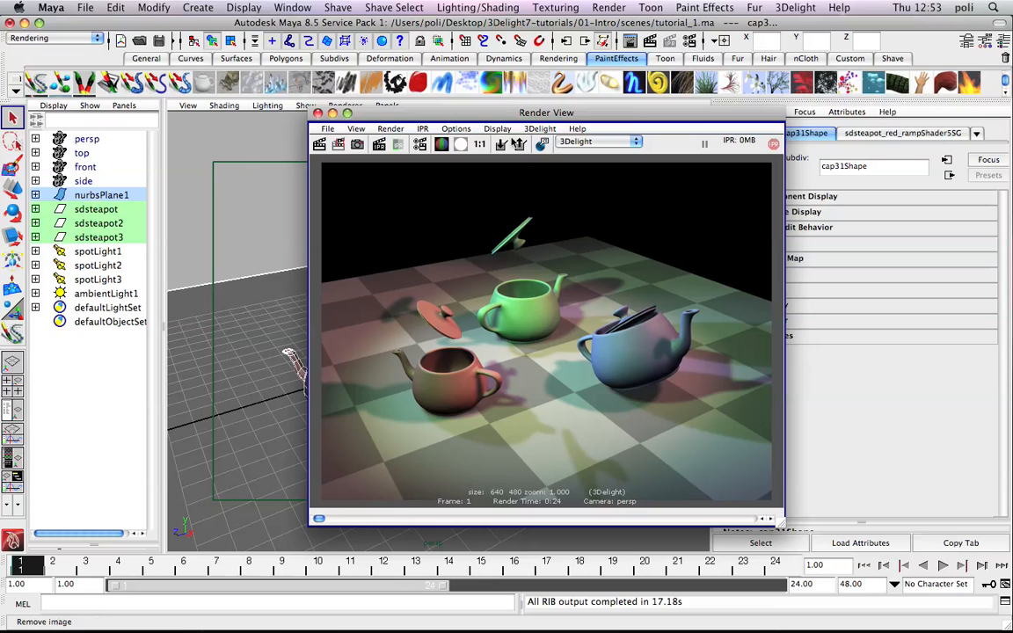
click(501, 145)
- Switch the renderer to Maya Software and render the frame again
click(581, 143)
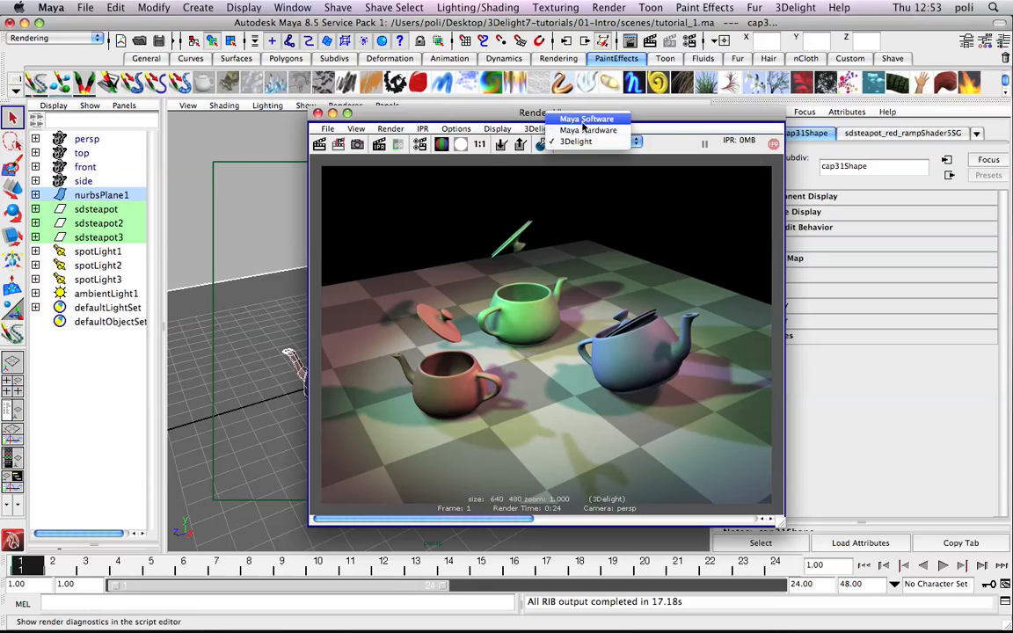
click(585, 120)
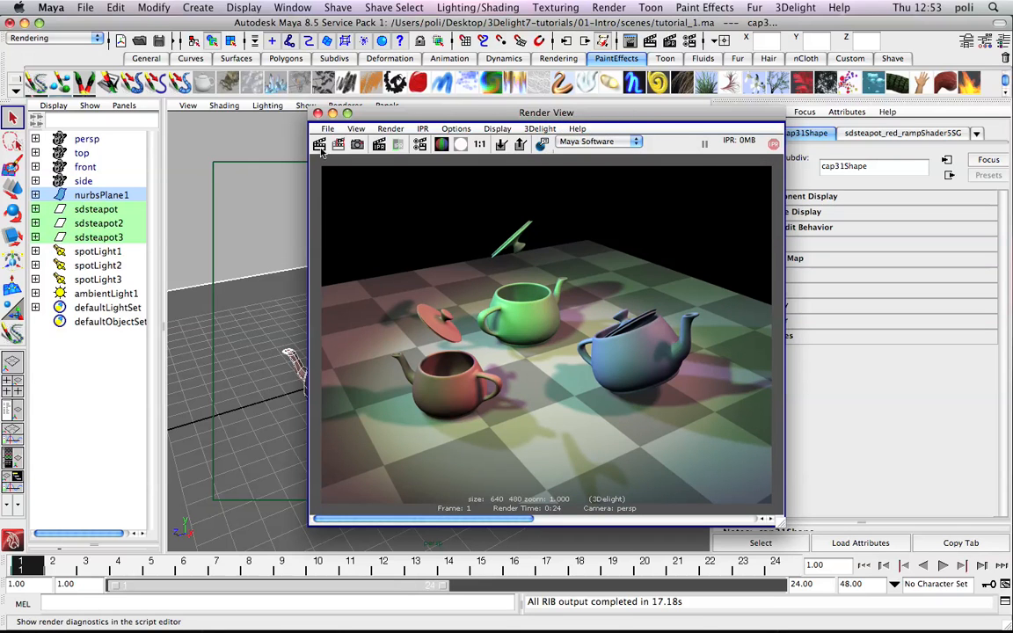
click(320, 145)
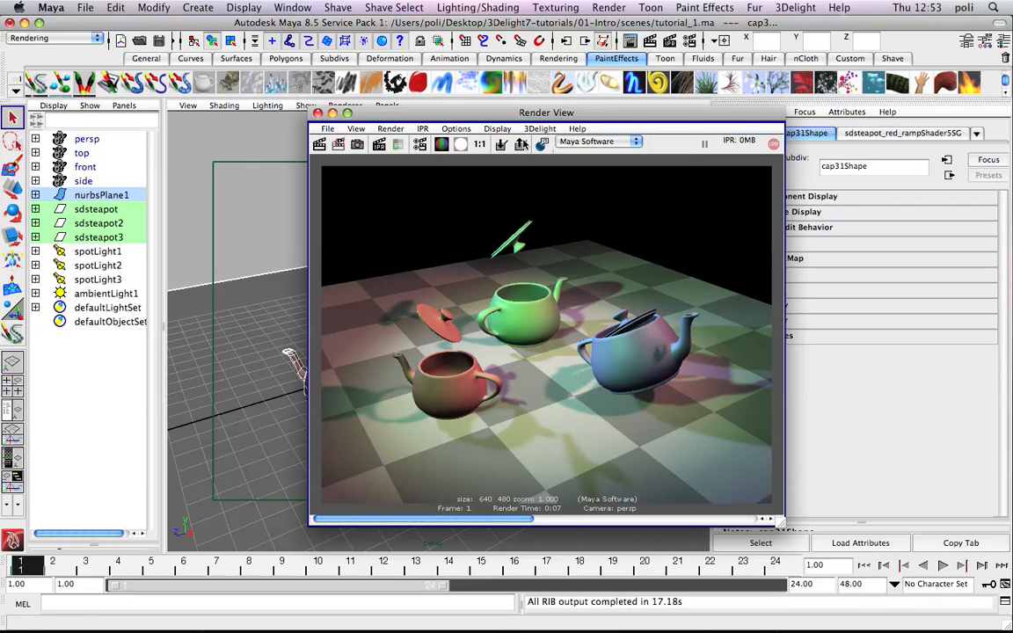
- Keep the Maya Software render, compare it with the stored 3Delight image, and close the Render View
click(501, 143)
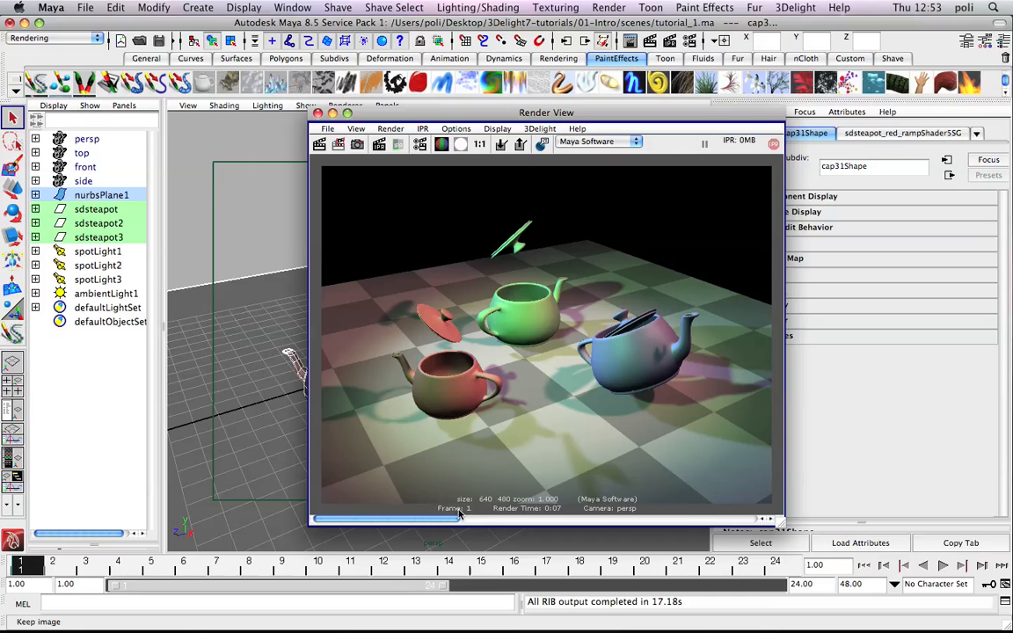
drag(456, 519, 369, 520)
click(317, 114)
- In the Hypershade/perspective layout, graph lambert2's input and output connections and inspect its checker texture node
click(10, 406)
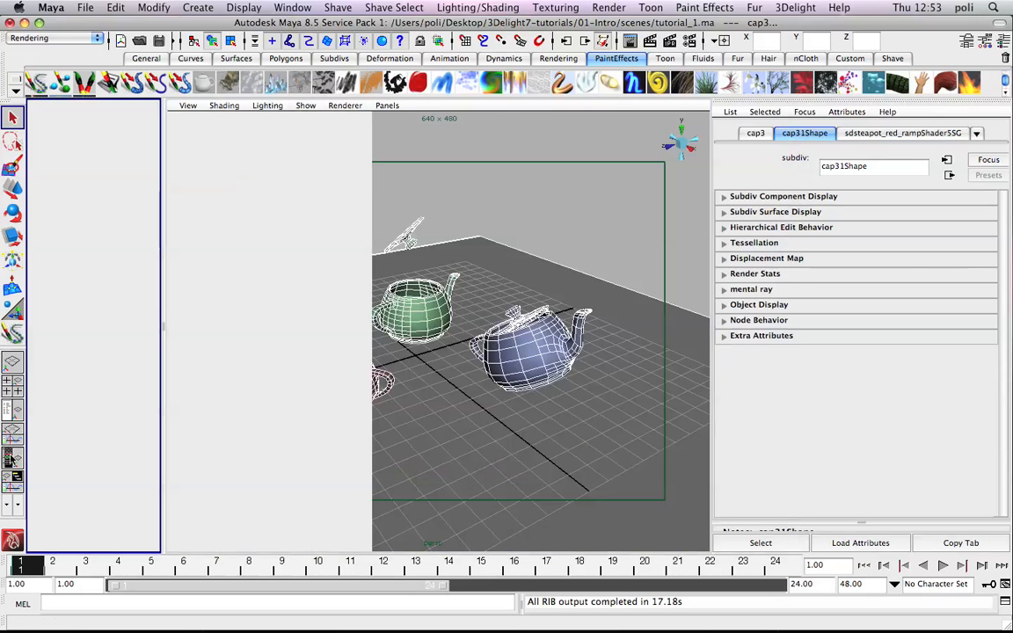
click(247, 178)
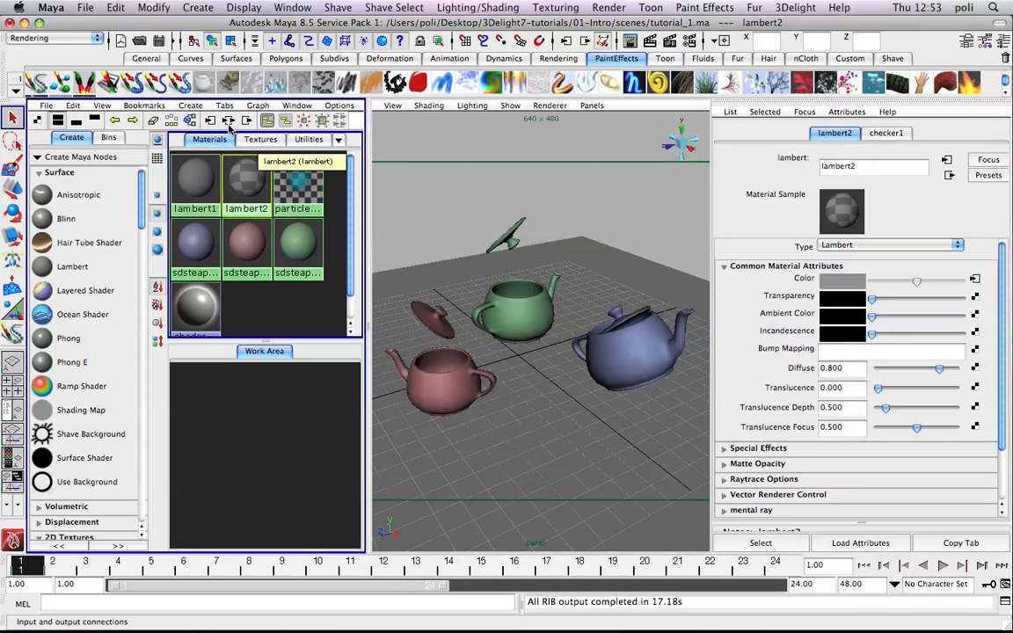
click(230, 122)
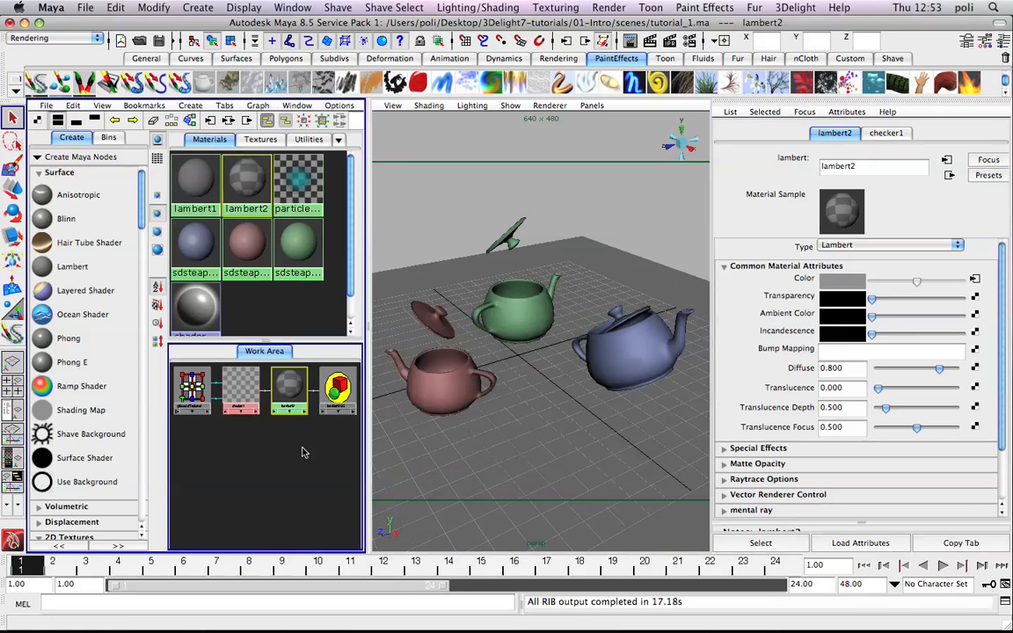
click(246, 393)
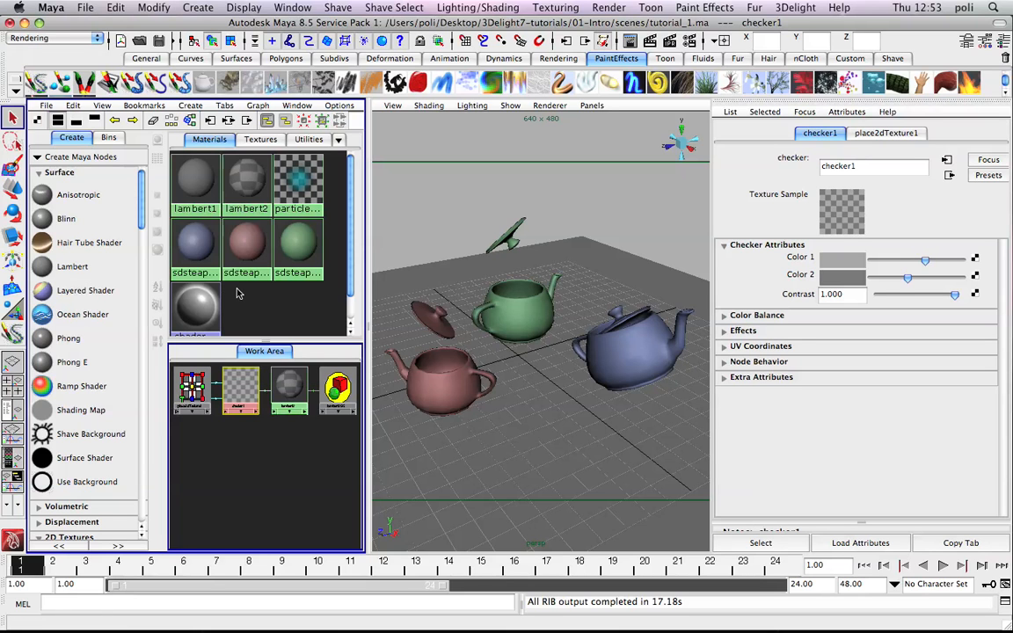
- Open the lily.mb scene without saving the changes to tutorial_1.ma
click(87, 7)
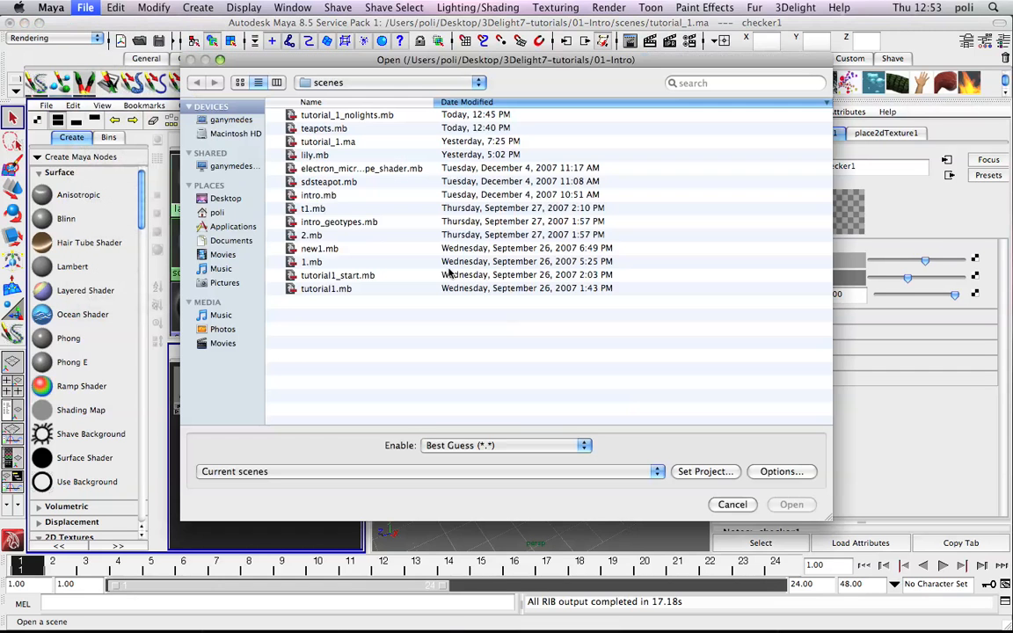
click(359, 155)
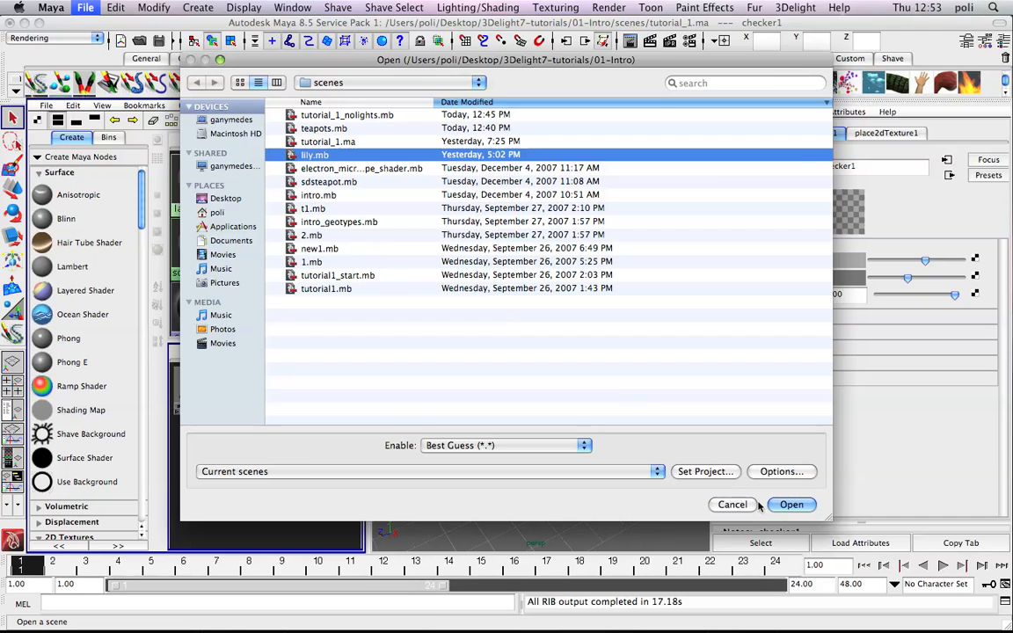
click(790, 504)
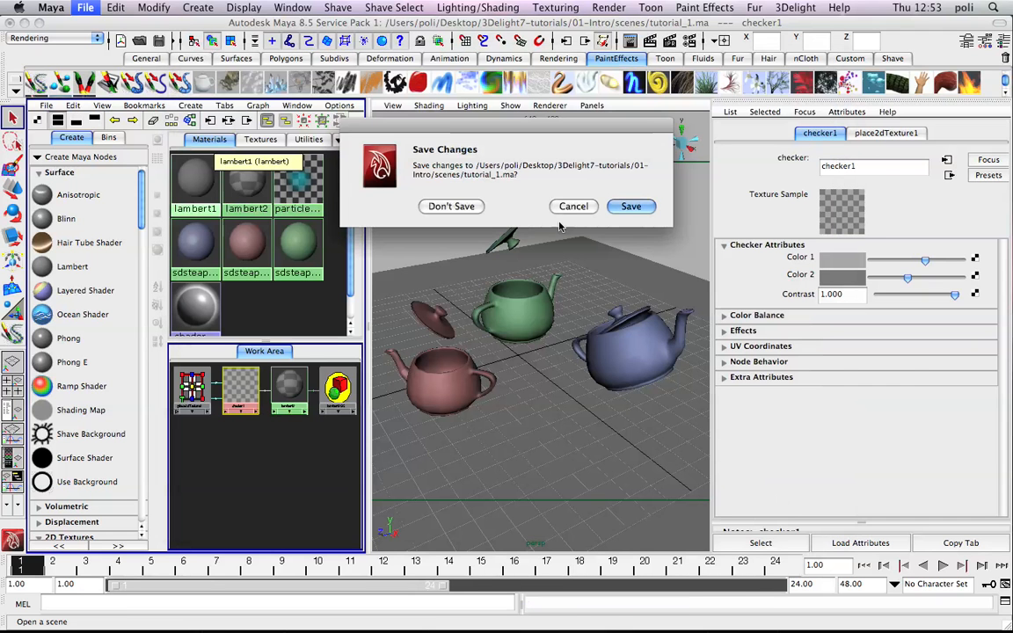
click(451, 206)
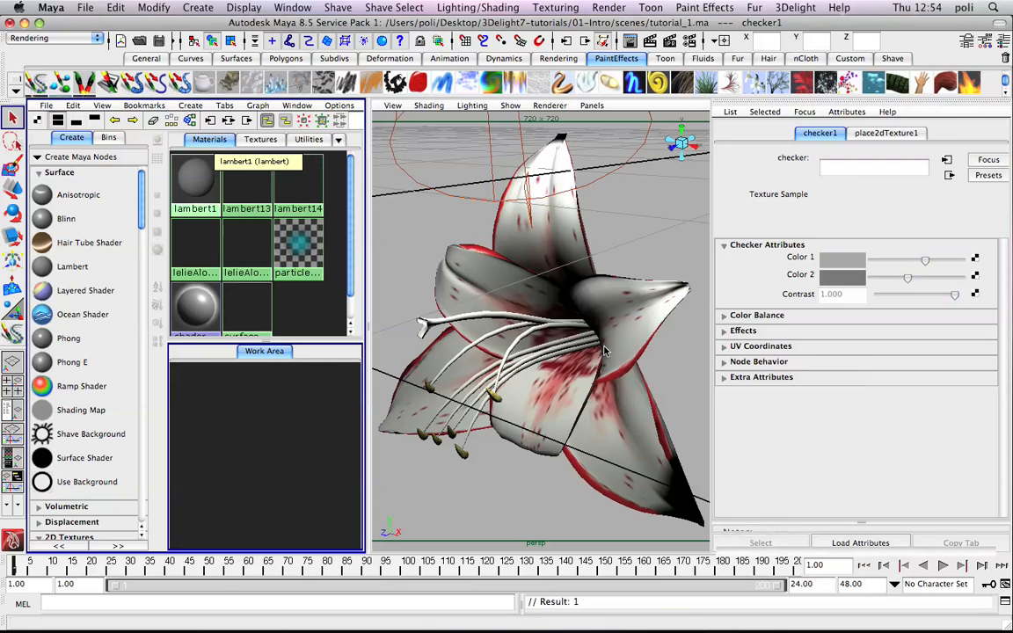
- Select the lily's petals and stamens together and graph their input connections in the Hypershade
drag(459, 218, 639, 431)
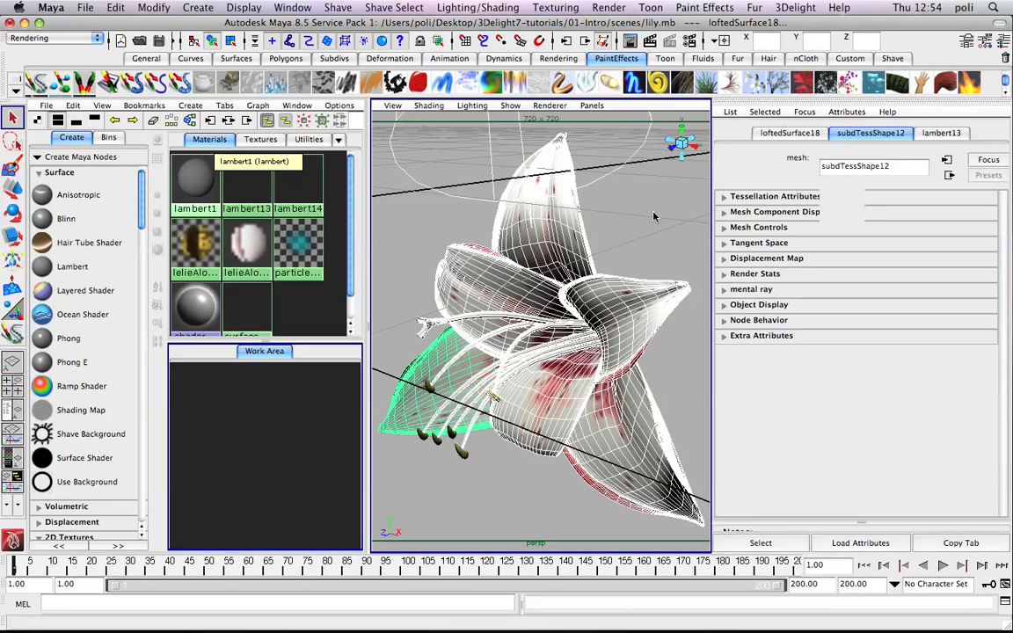
click(590, 200)
click(563, 238)
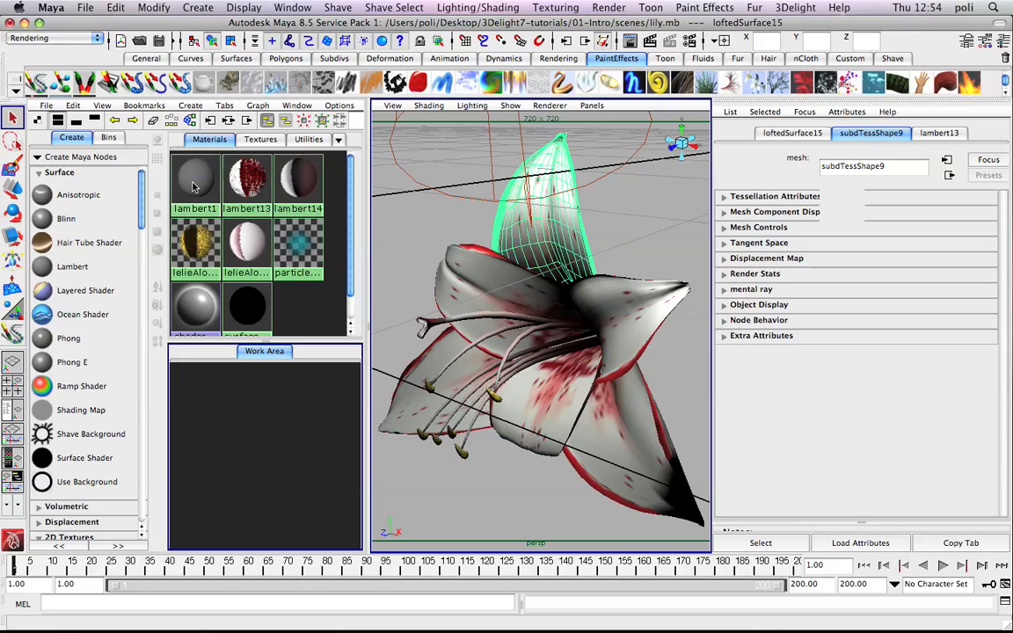
drag(442, 244, 645, 405)
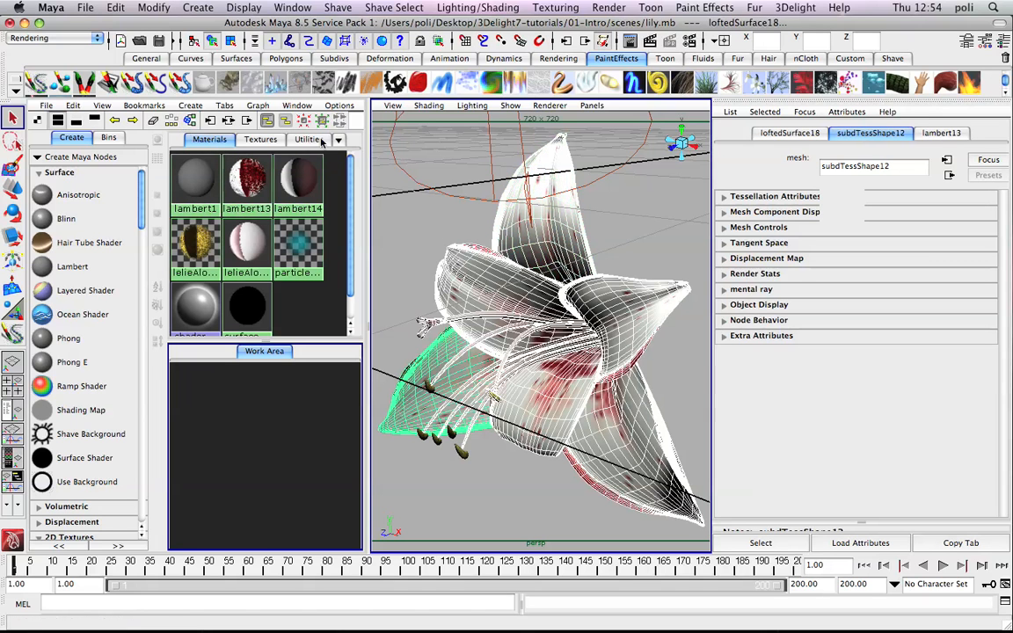
click(209, 120)
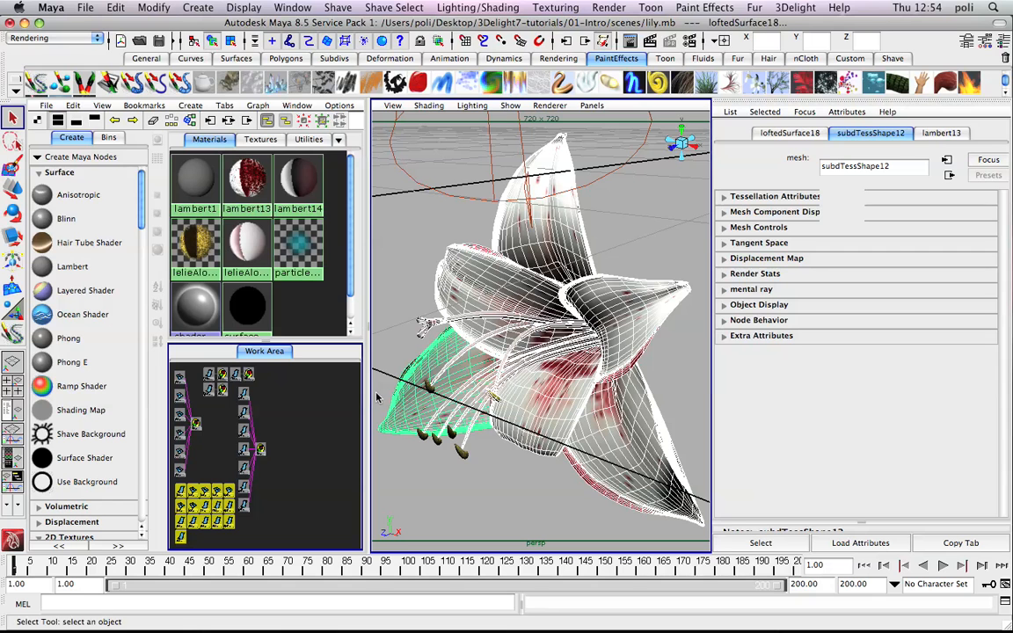
- Select the shading group nodes and graph their input connections in an enlarged Hypershade showing only the Work Area
click(259, 448)
click(253, 377)
click(195, 427)
click(195, 427)
key(ctrl+space)
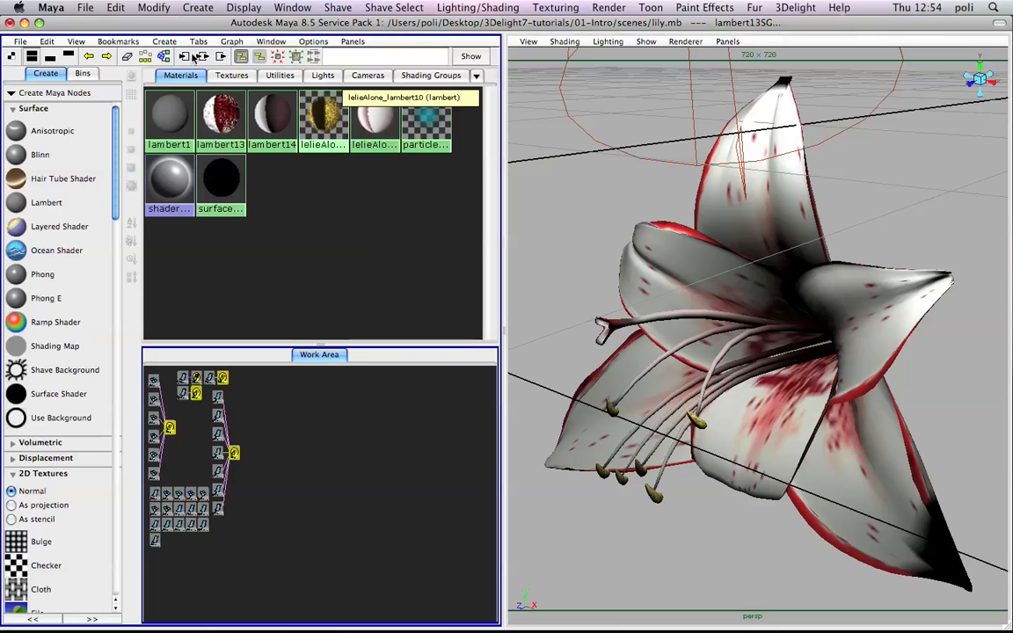
click(50, 56)
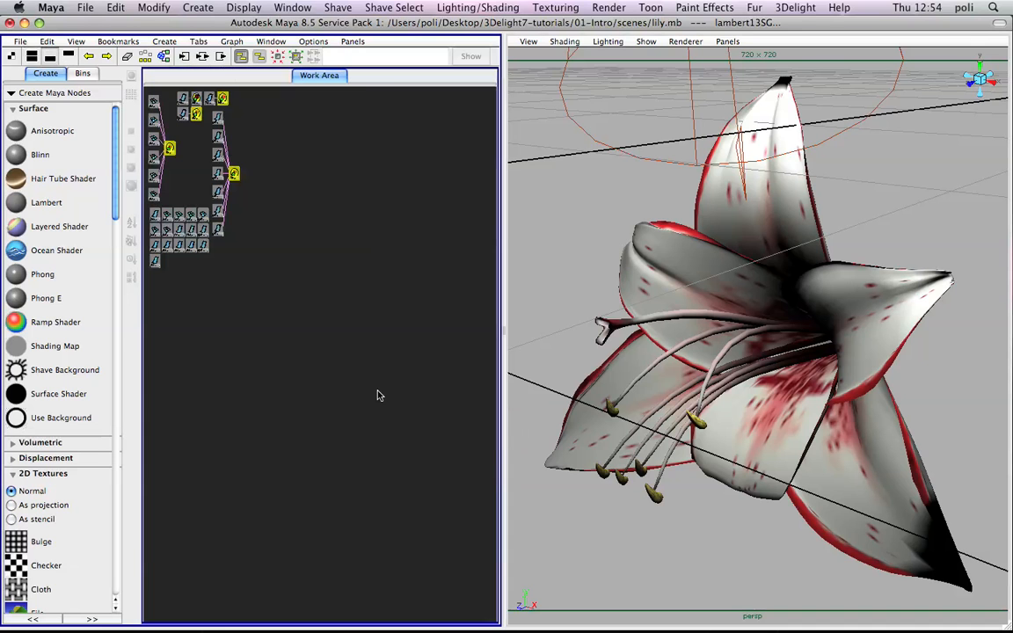
click(185, 58)
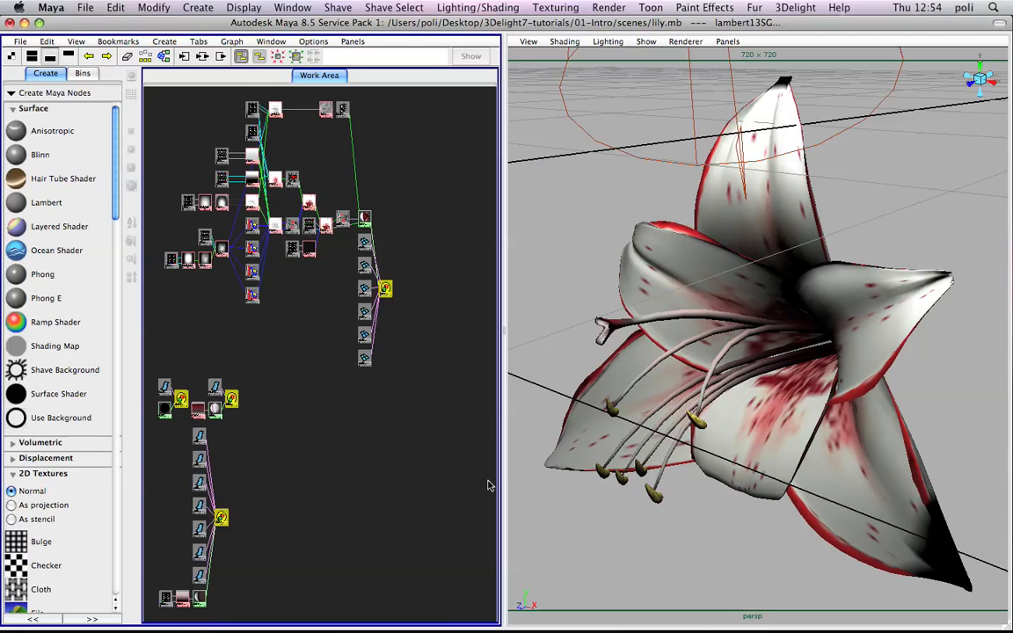
- Examine the ramp, bulge, granite, position and placement nodes that make up the petals' shading network
scroll(296, 343, down, 6)
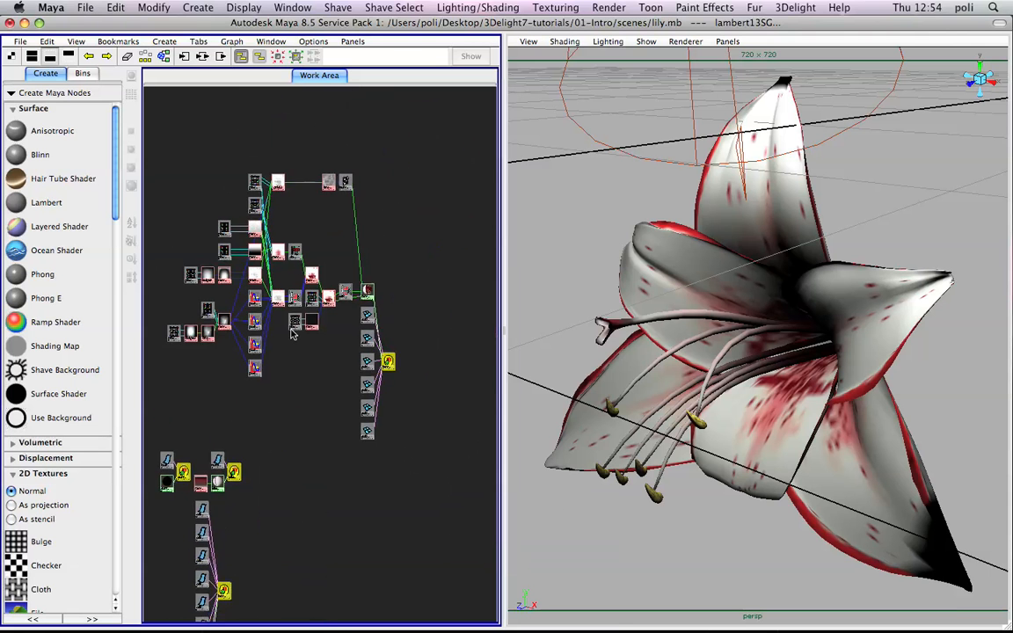
scroll(291, 334, up, 8)
alt+middle_drag(197, 468, 383, 320)
scroll(385, 320, up, 8)
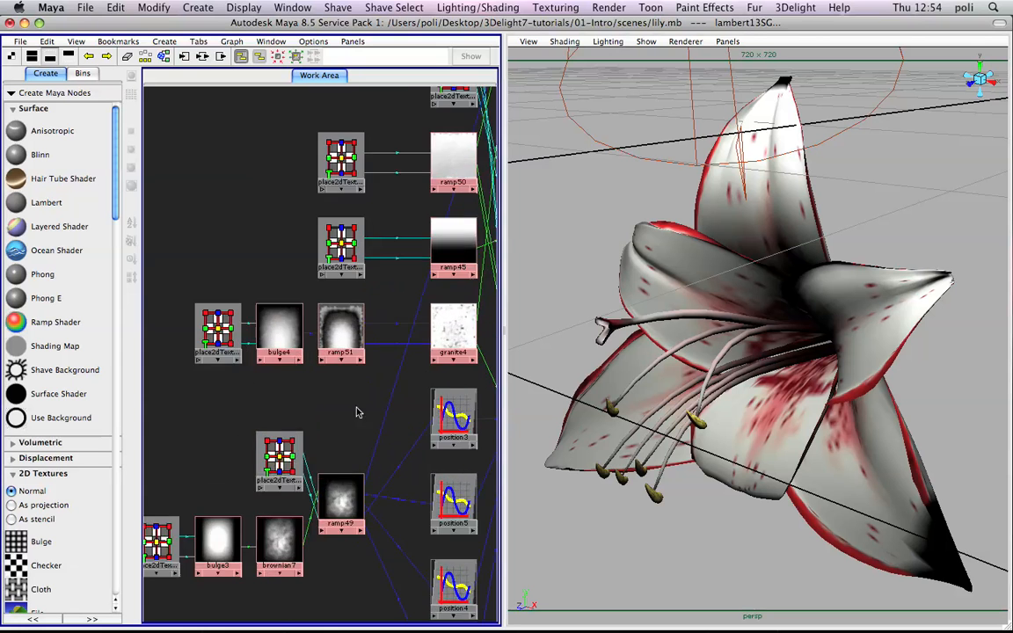
alt+middle_drag(364, 438, 253, 426)
scroll(362, 385, down, 5)
alt+middle_drag(397, 323, 264, 330)
alt+middle_drag(325, 400, 307, 333)
alt+middle_drag(332, 464, 419, 390)
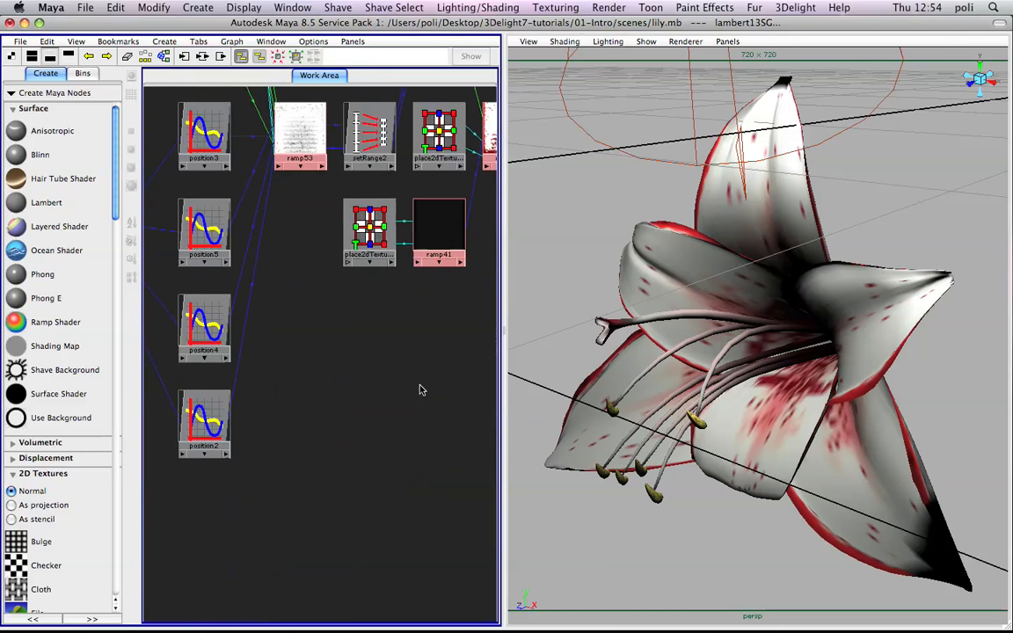
scroll(419, 389, up, 5)
- Examine the lily's remaining shading groups below, and return to the overview of the petals' shading network
scroll(357, 389, down, 10)
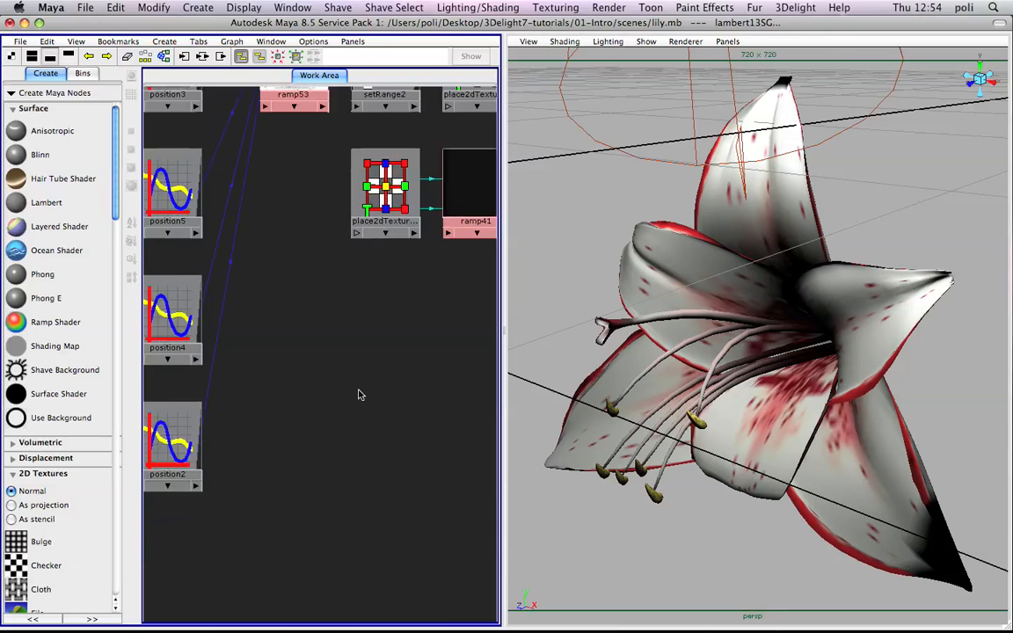
scroll(352, 398, down, 5)
alt+middle_drag(337, 418, 382, 263)
scroll(362, 309, up, 10)
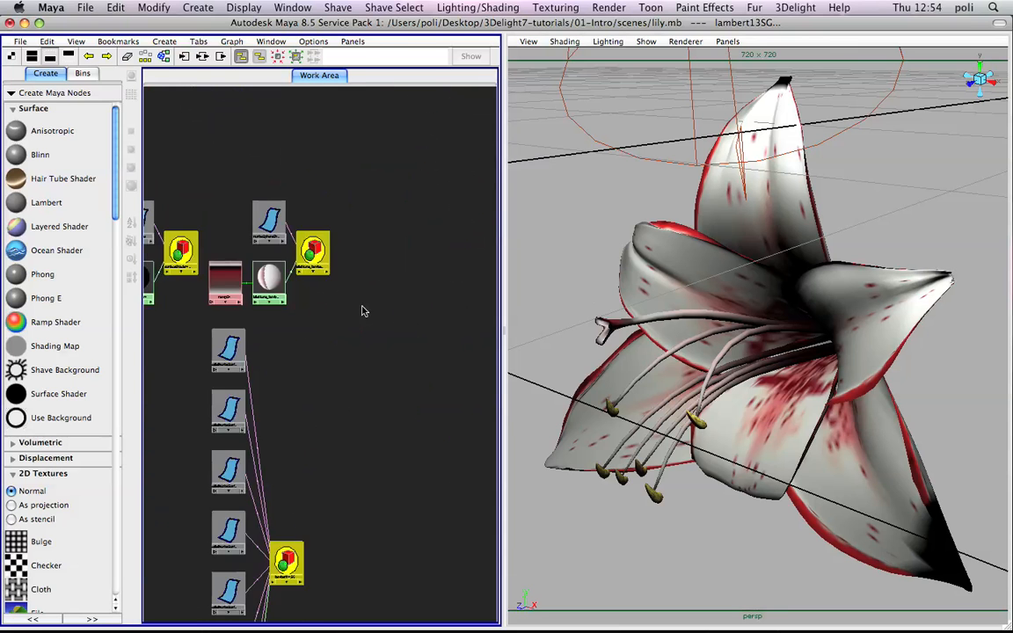
scroll(388, 292, down, 6)
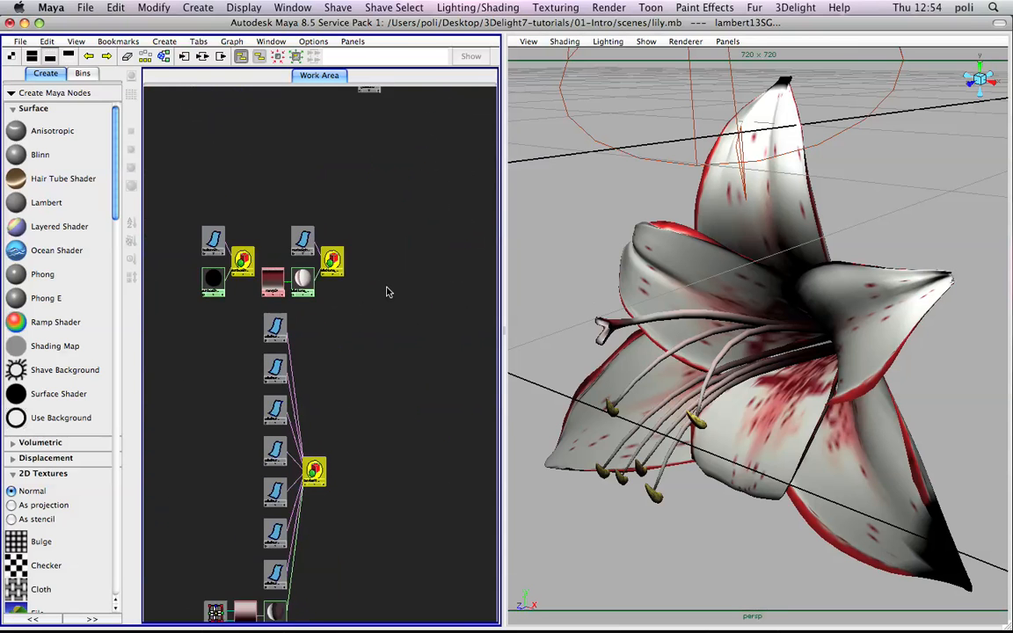
scroll(387, 292, down, 1)
alt+middle_drag(394, 228, 387, 416)
alt+middle_drag(403, 278, 265, 394)
alt+middle_drag(369, 323, 371, 430)
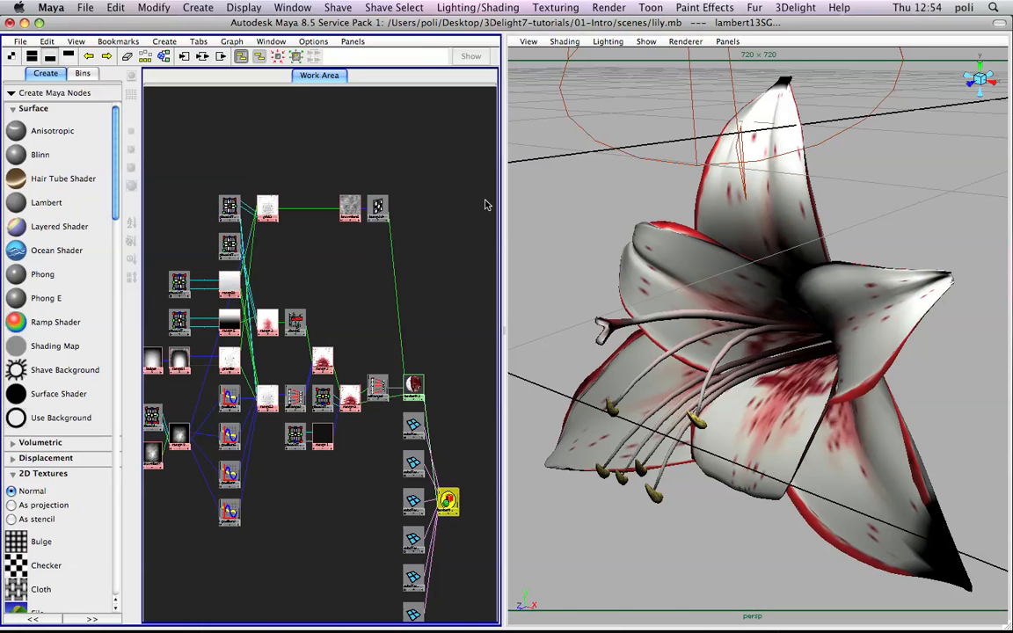
- Restore the full interface and check the Common and 3Delight render settings for the lily scene
key(ctrl+space)
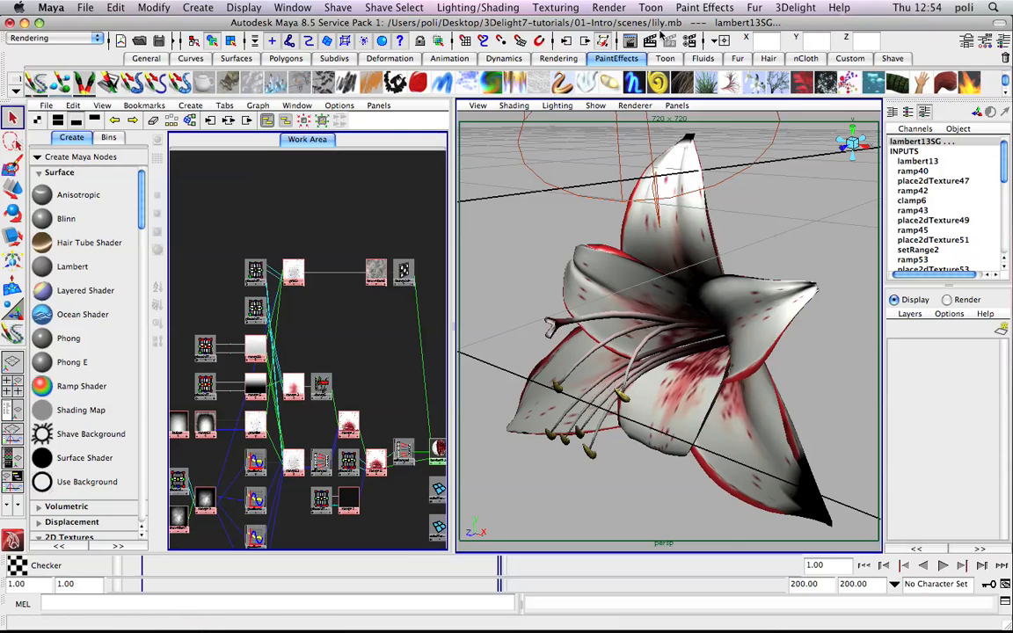
click(690, 40)
click(596, 125)
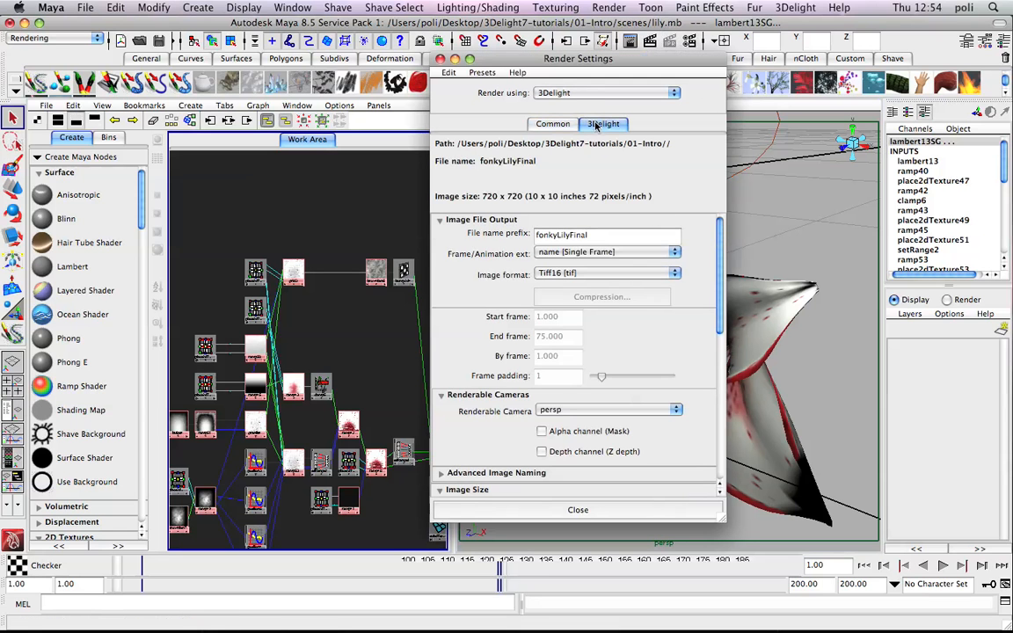
click(533, 124)
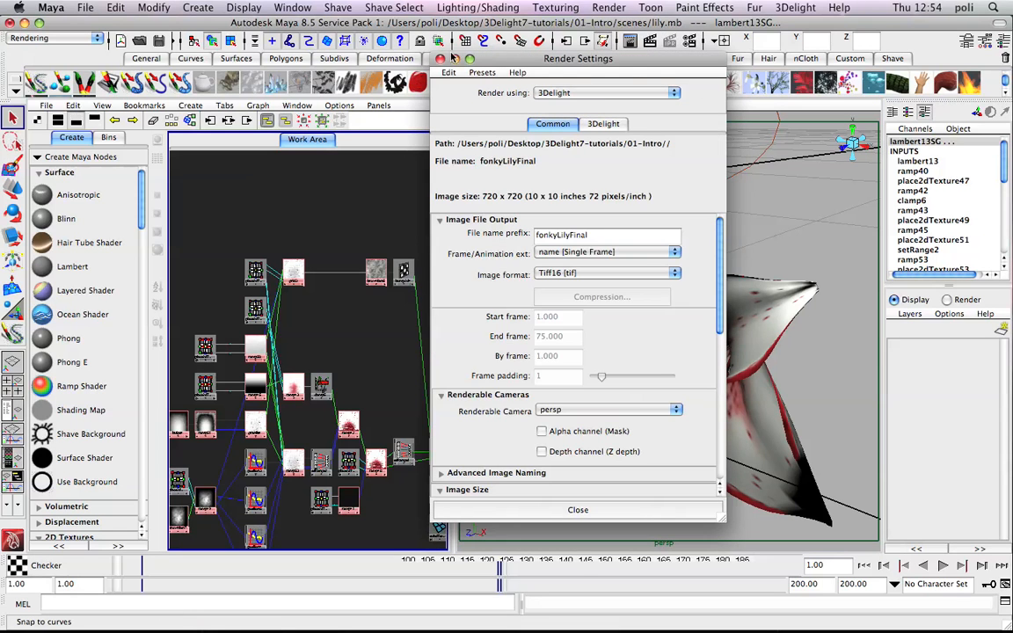
click(439, 58)
- Render the lily from the perspective camera with 3Delight, view the image, and close the Render View
click(660, 42)
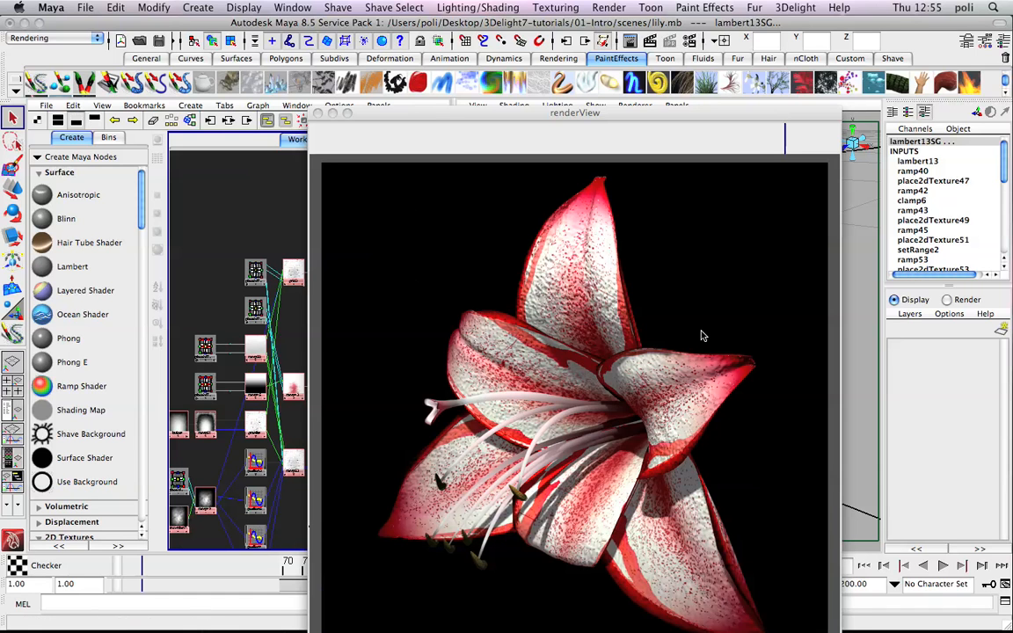
drag(595, 112, 573, 38)
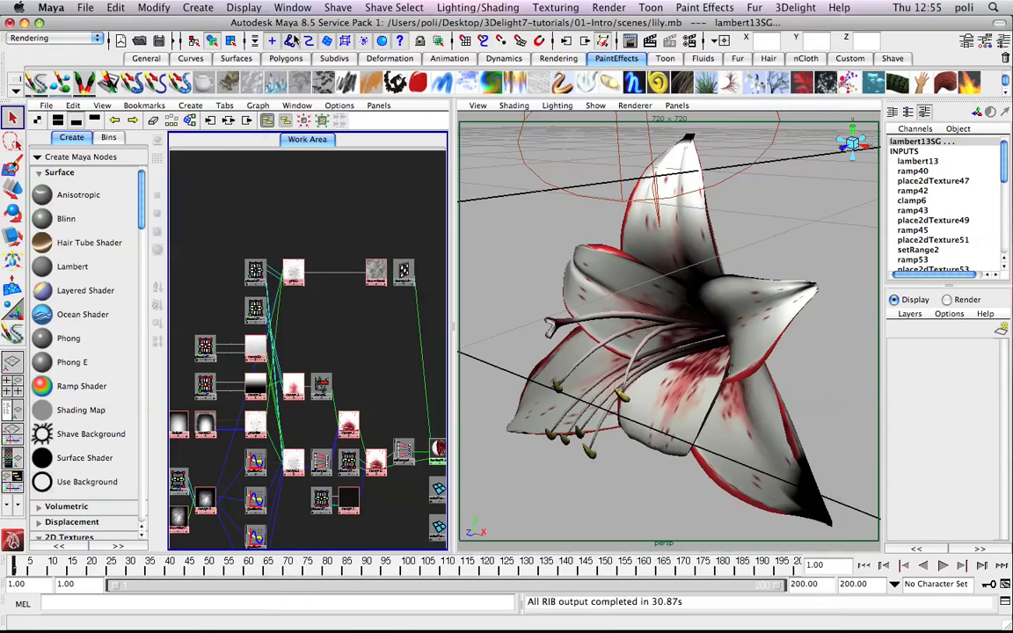
click(293, 34)
- Review the petals' shading network again, from the texture nodes through to the lambert13 shading group
alt+right_drag(343, 332, 373, 417)
alt+middle_drag(373, 416, 358, 292)
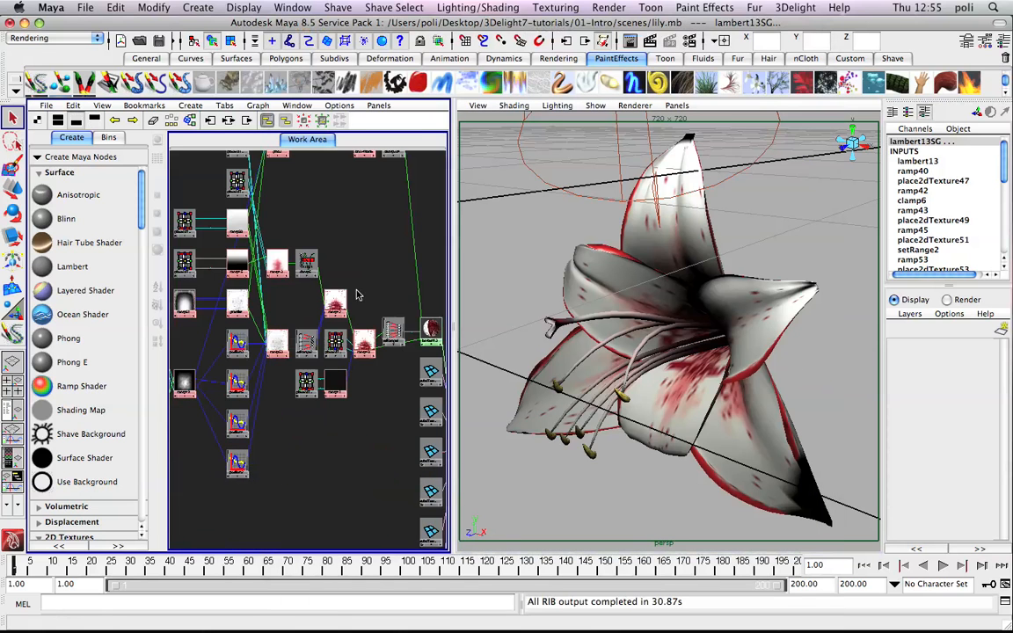
scroll(376, 290, down, 5)
scroll(376, 288, down, 1)
alt+middle_drag(381, 301, 321, 227)
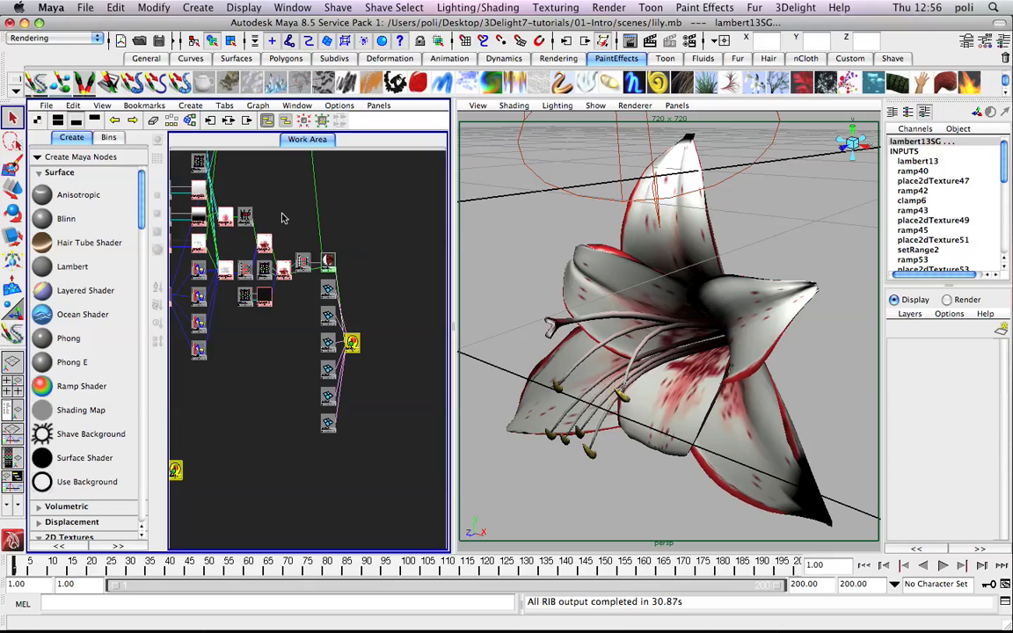
- Open the teapots.mb scene, saving the changes to the lily scene
click(86, 7)
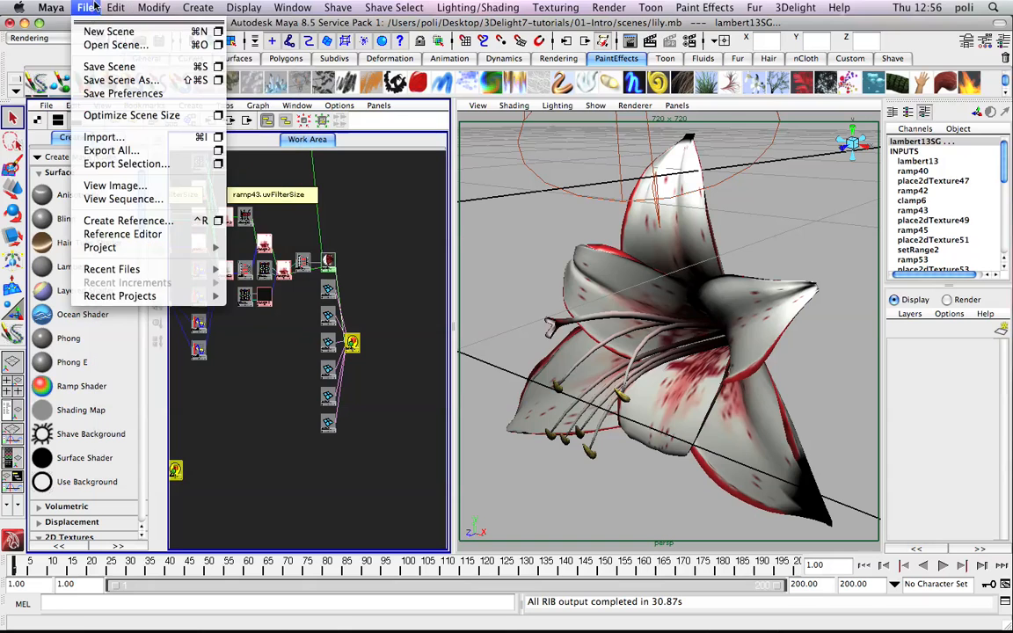
click(94, 44)
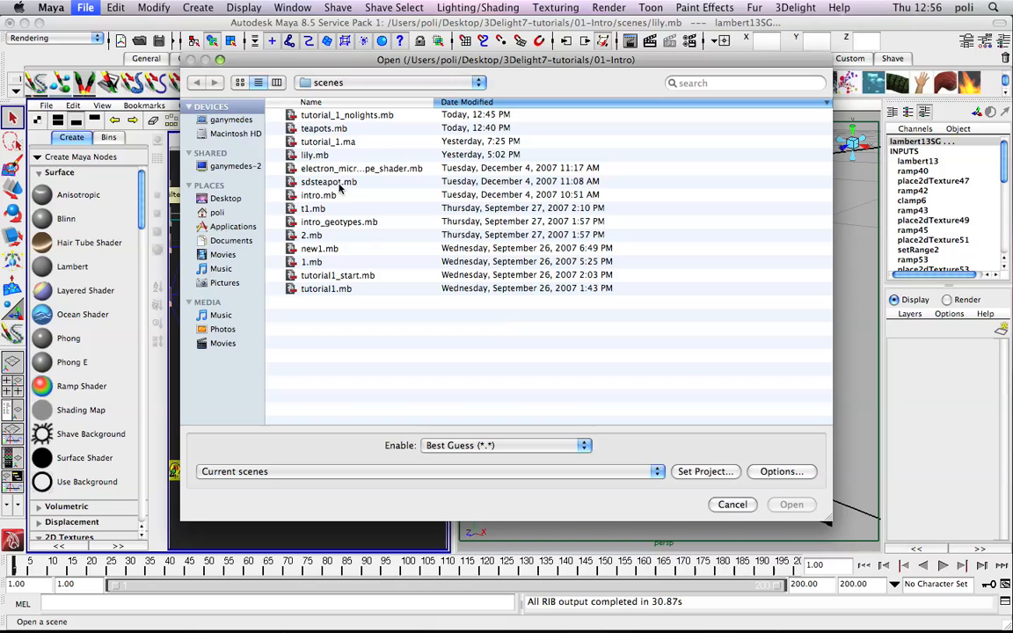
click(327, 130)
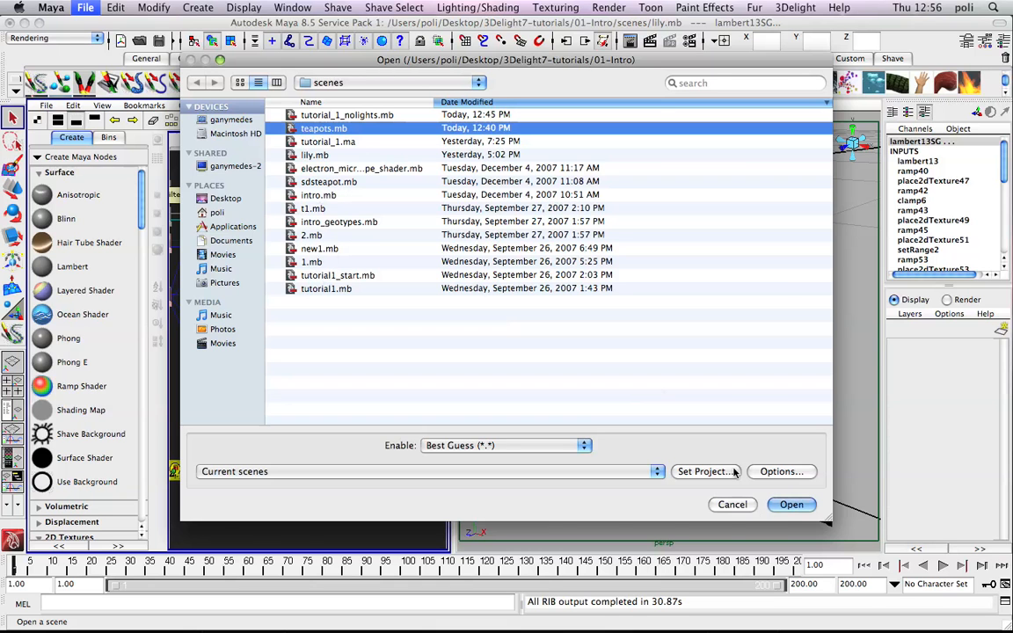
click(789, 504)
click(630, 206)
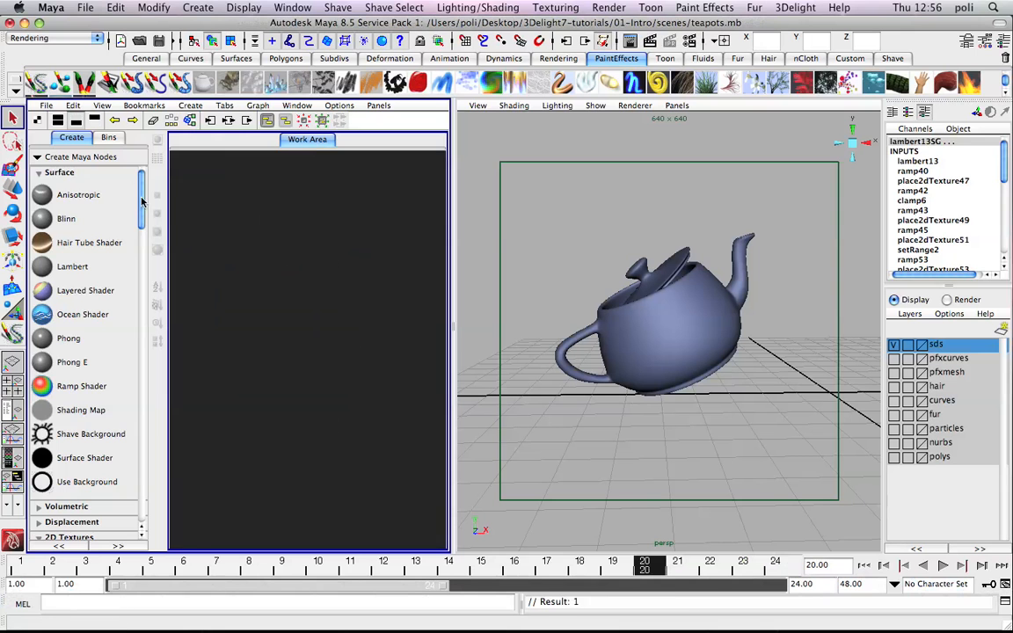
- Look down the list of Maya nodes to the Color Utilities, select the whole teapot, and maximize the perspective view
drag(143, 207, 142, 488)
drag(592, 232, 739, 363)
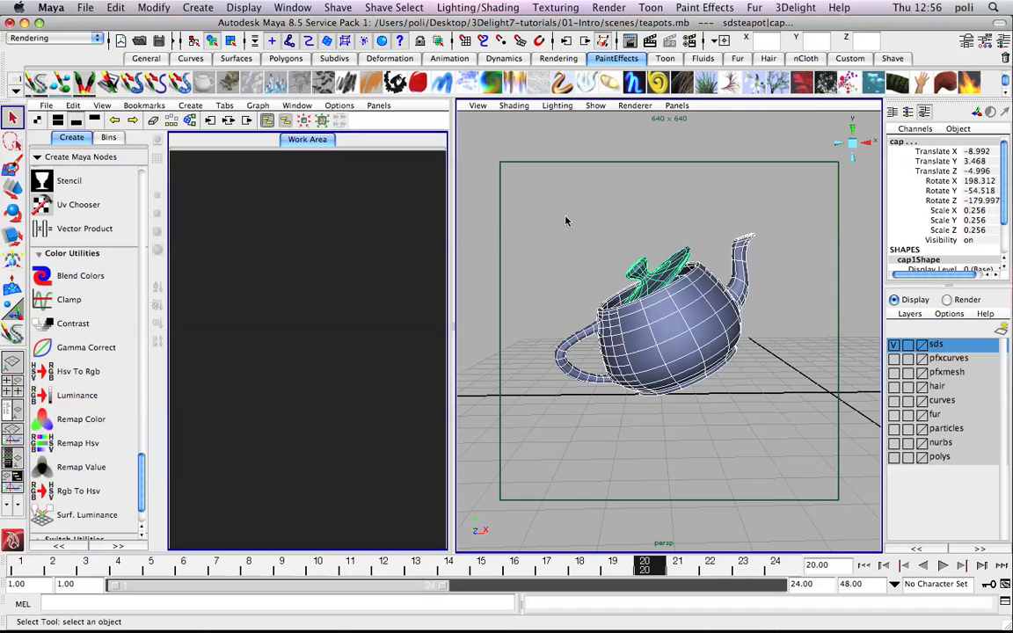
key(space)
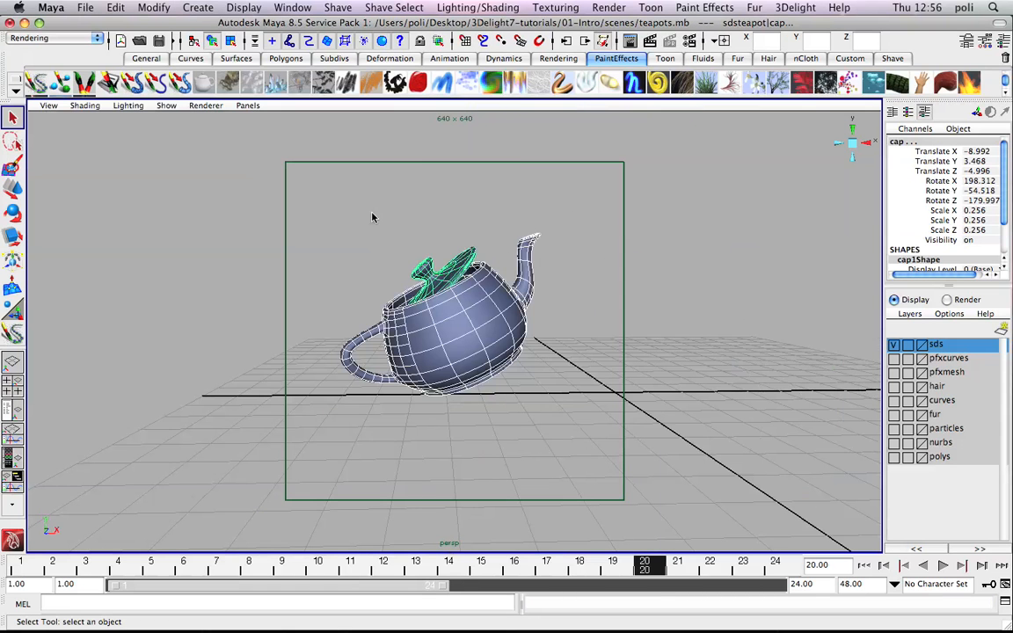
- Select the whole subdivision teapot, render it from the perspective camera with 3Delight, and move the render window aside
click(685, 245)
drag(559, 401, 378, 242)
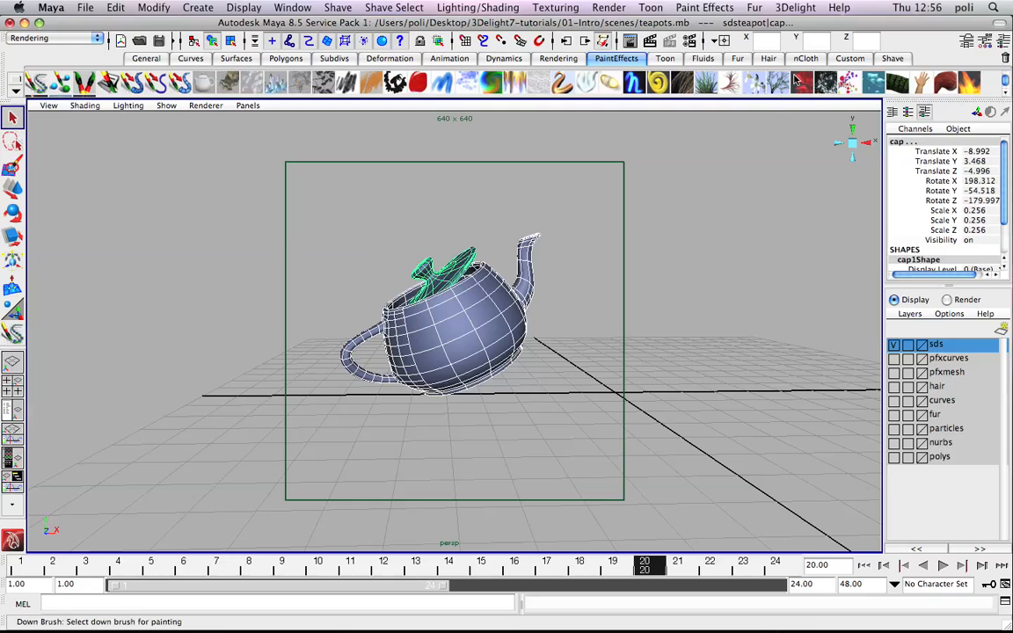
click(658, 42)
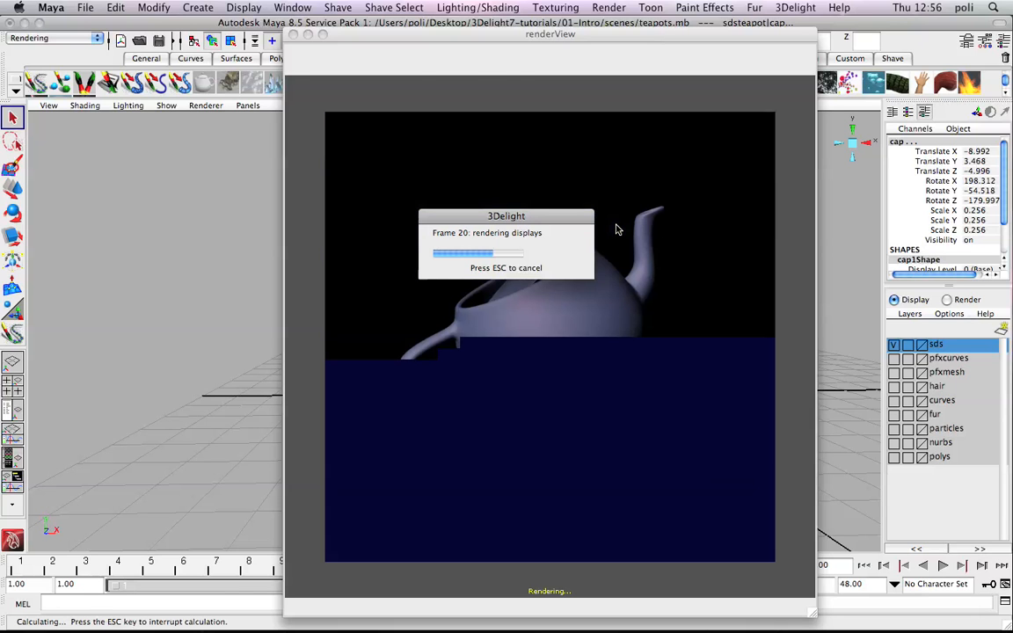
drag(601, 33, 382, 7)
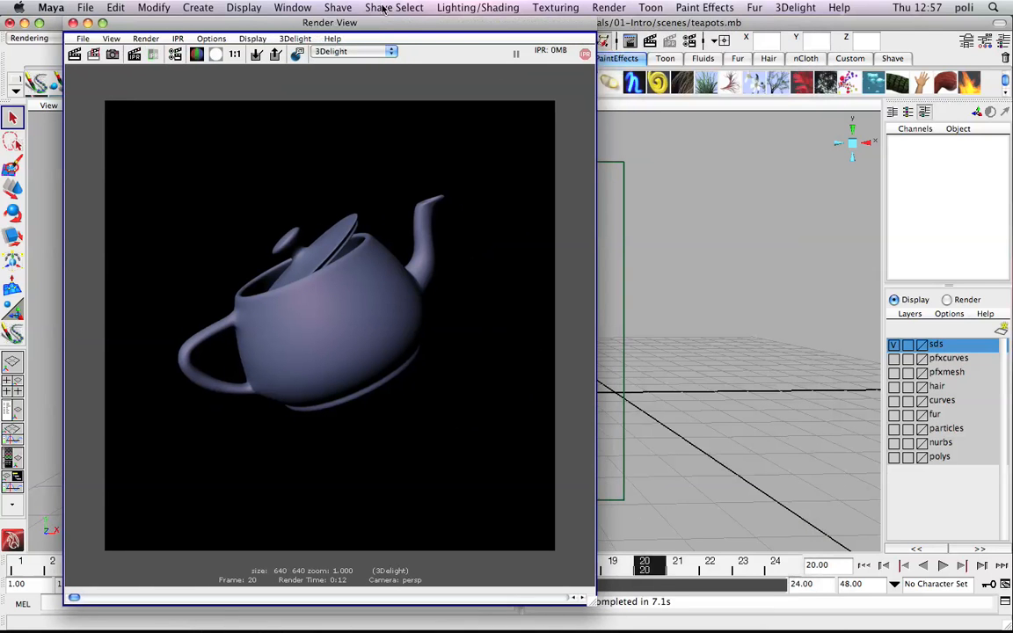
- Hide the sds layer and bring the main Maya window in front of the Render View
click(895, 345)
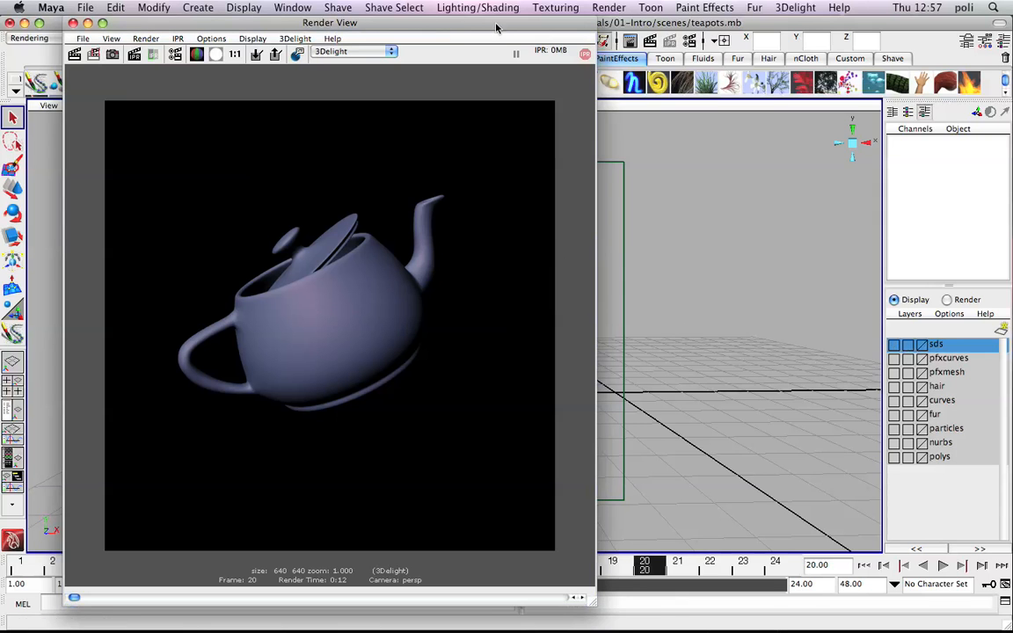
drag(400, 19, 382, 76)
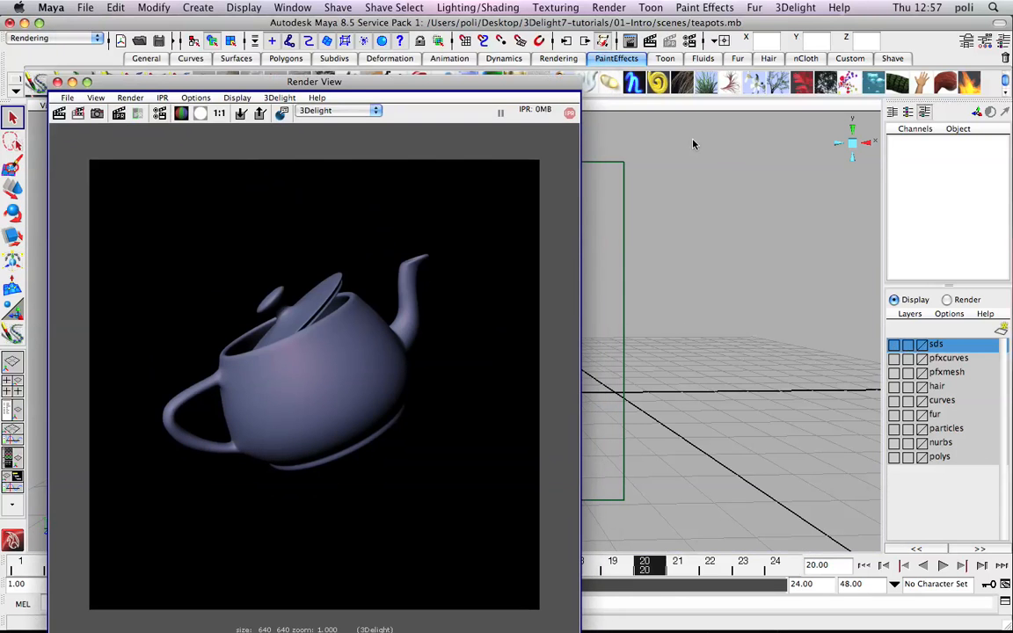
key(F8)
click(303, 146)
key(F9)
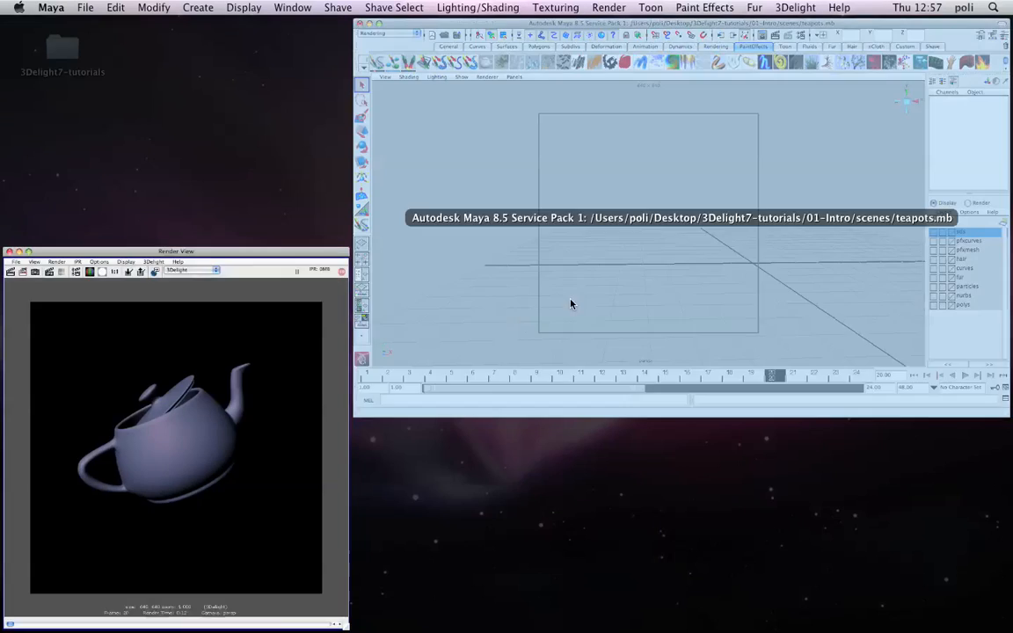
click(586, 282)
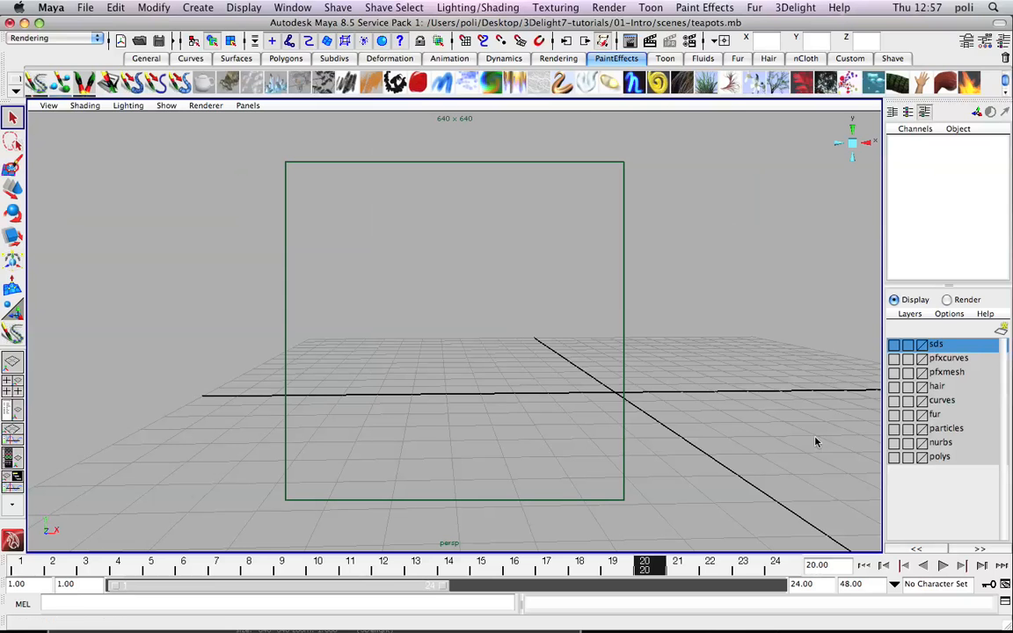
- Show the polys layer, render its teapot from the perspective camera with 3Delight, and close the Render View
alt+drag(749, 345, 540, 355)
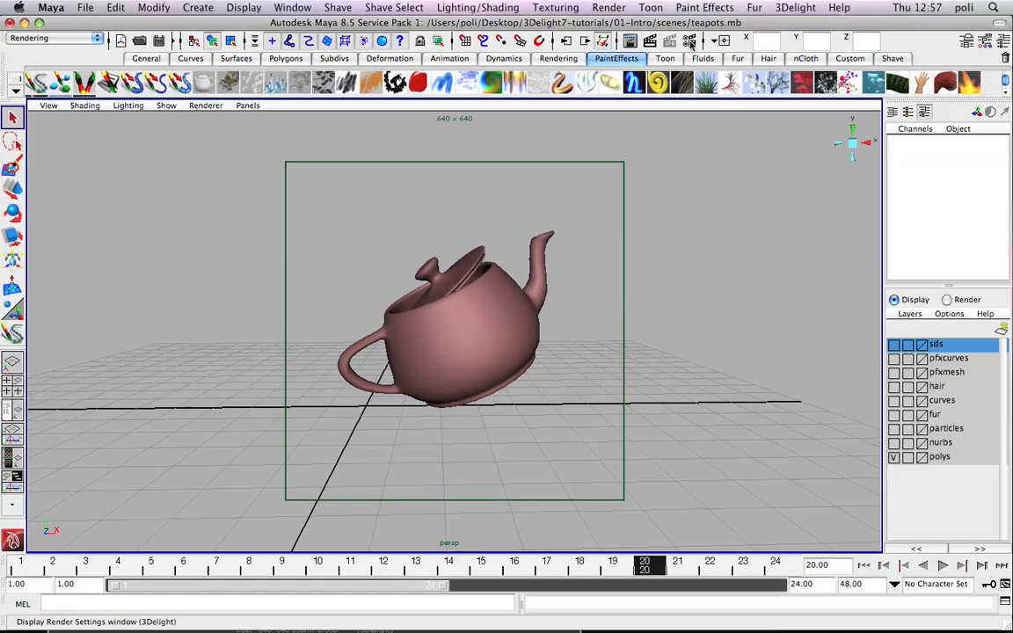
click(584, 40)
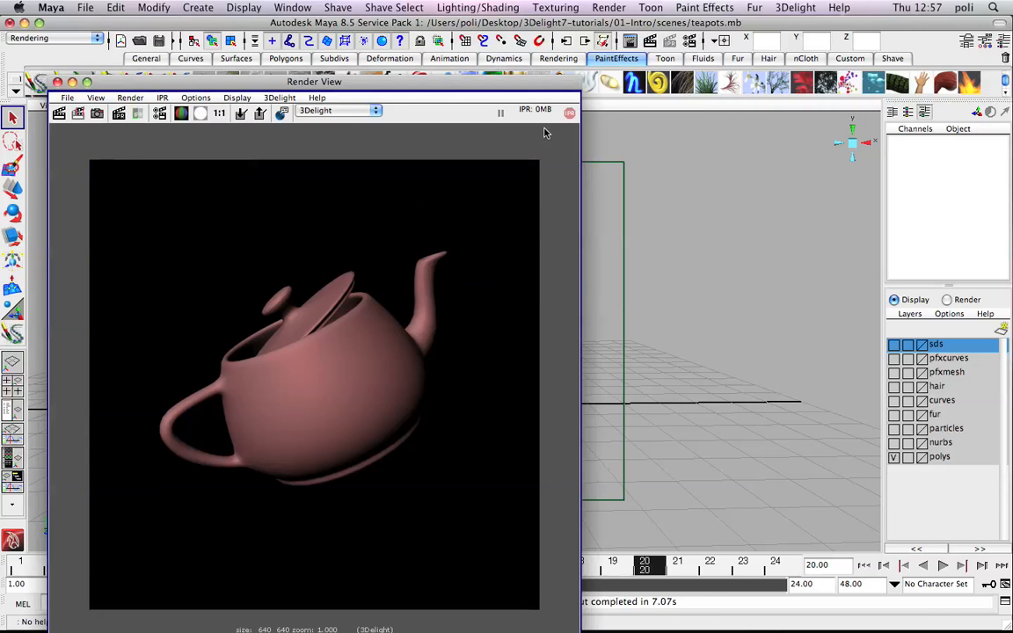
click(57, 82)
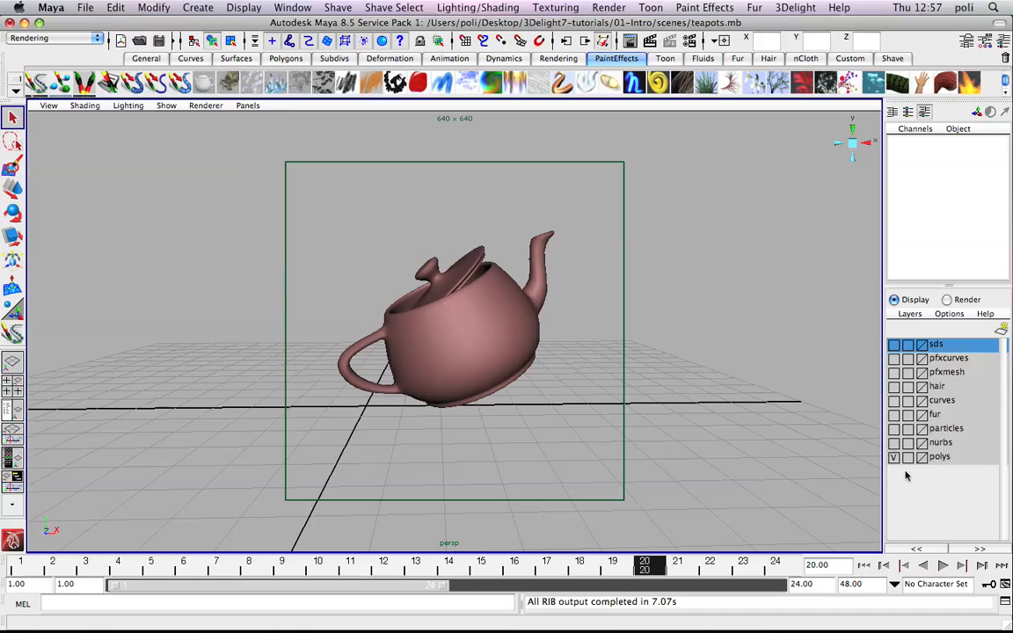
- Display the nurbs layer instead of polys, then select the whole teapot and individual patches on its body, lid and spout
click(893, 456)
click(894, 443)
alt+middle_drag(738, 420, 466, 429)
drag(368, 217, 582, 388)
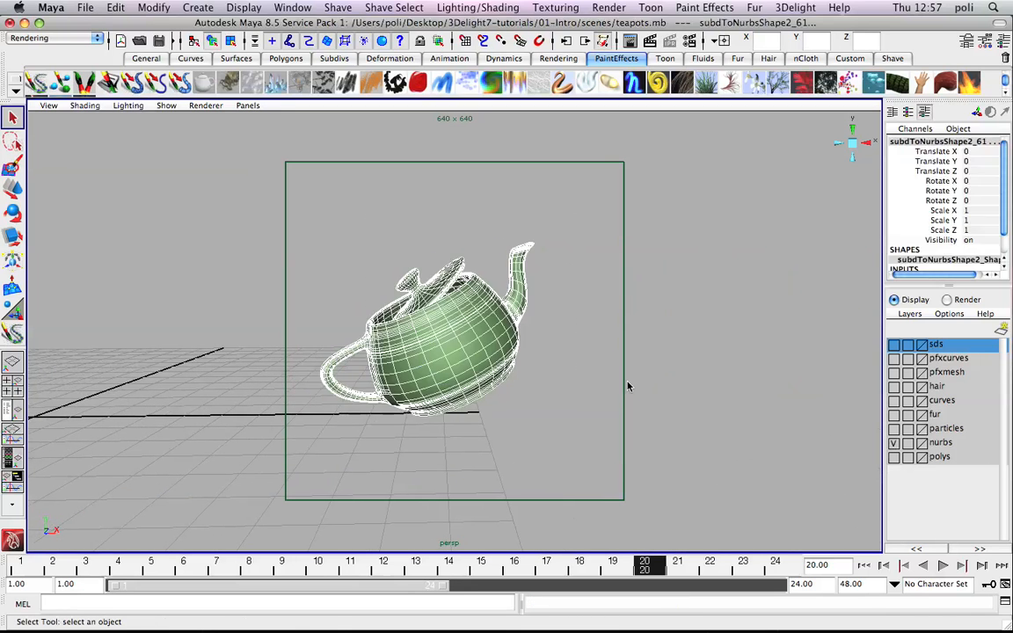
click(390, 312)
click(436, 263)
click(519, 276)
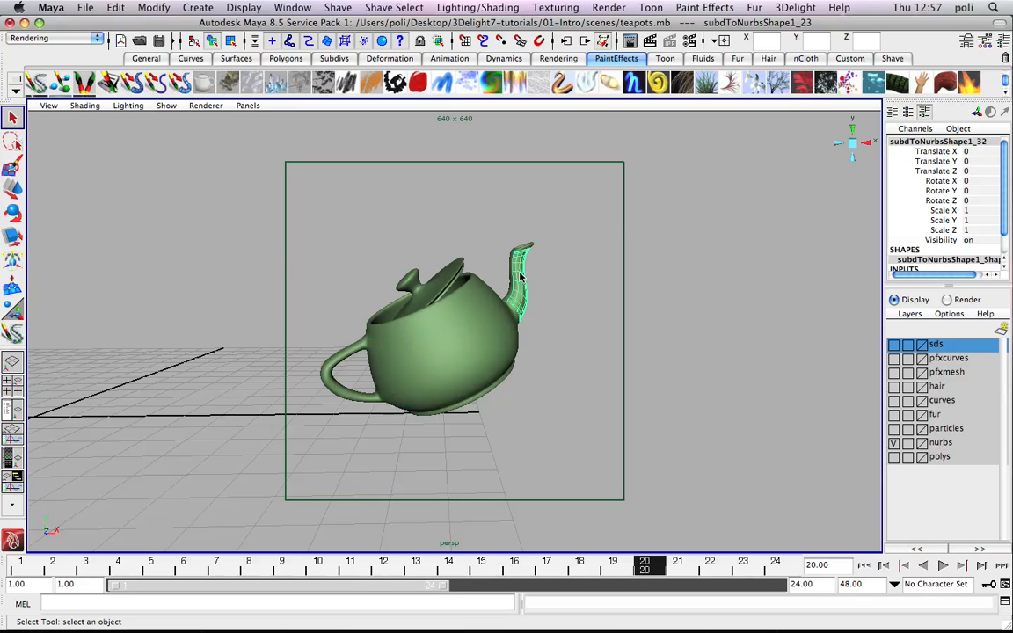
- Frame the NURBS teapot, render it with 3Delight, and bring the main Maya window back to the front
scroll(519, 348, up, 2)
alt+middle_drag(519, 348, 534, 340)
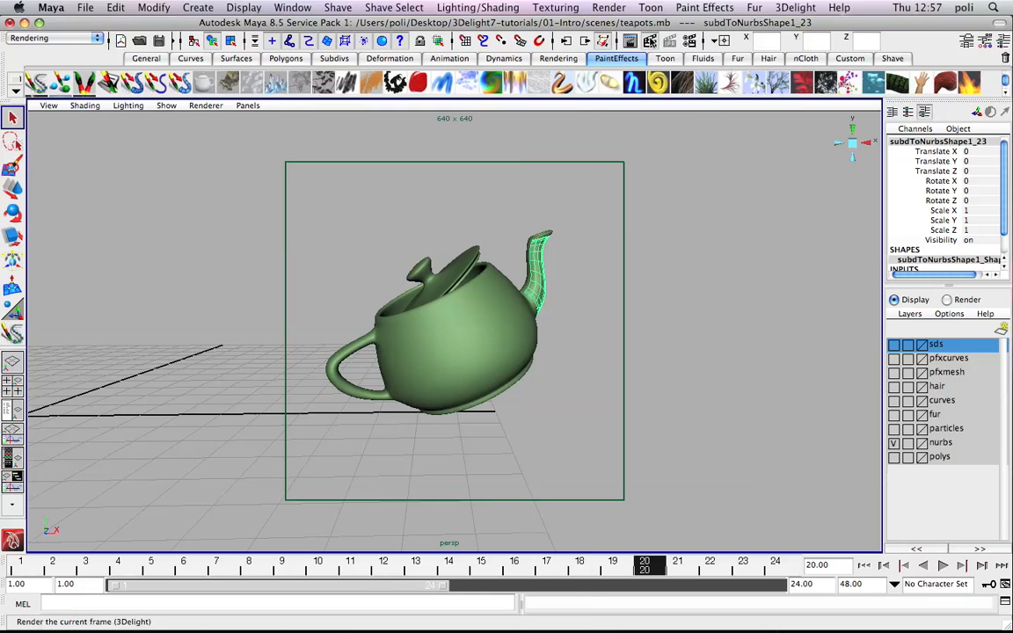
click(649, 41)
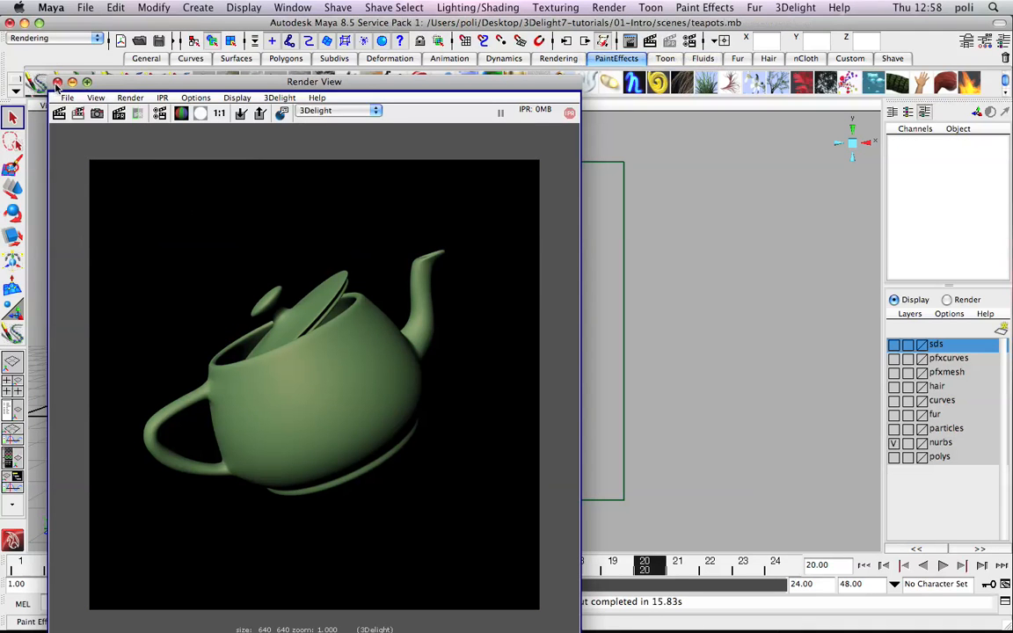
click(720, 372)
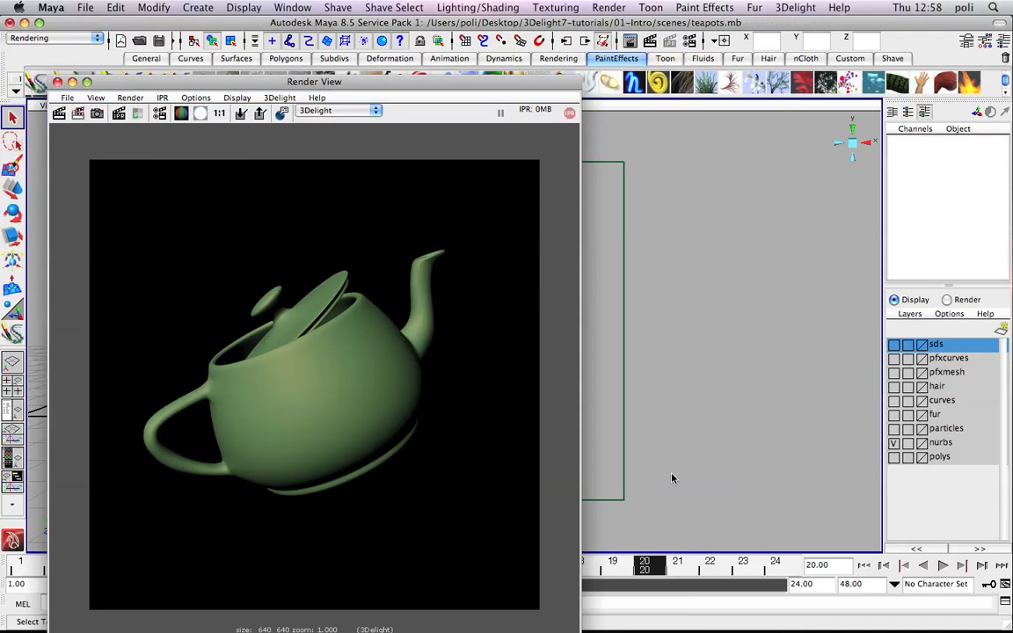
key(F9)
click(464, 304)
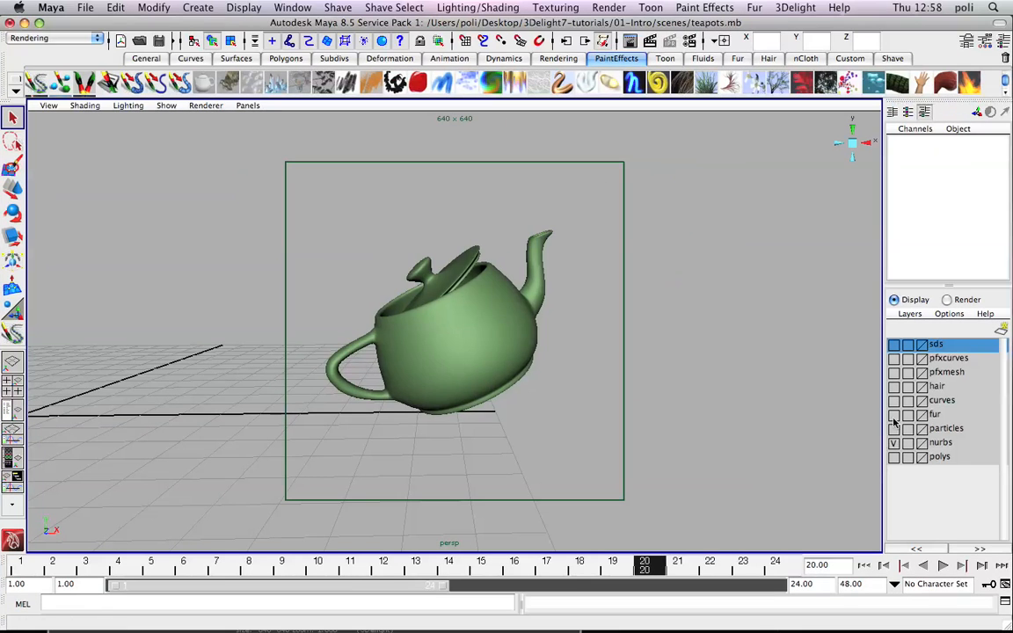
- Display the particles layer instead of nurbs and select all the particle objects forming the teapot
click(893, 442)
click(893, 428)
alt+middle_drag(747, 336, 498, 339)
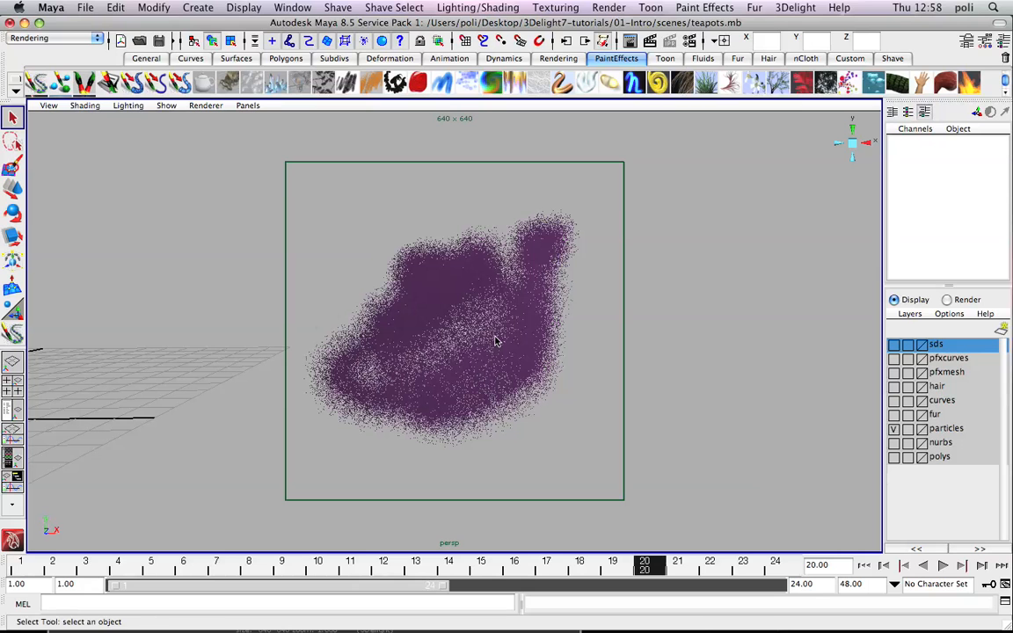
drag(646, 232, 348, 318)
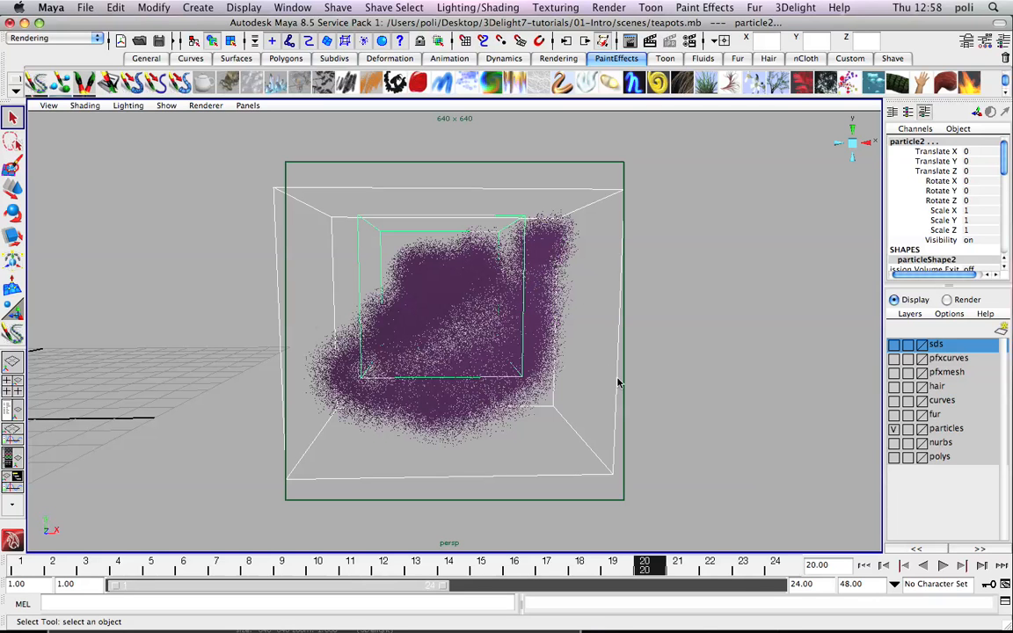
- Render the particle teapot with 3Delight, view the image, and close the Render View
click(651, 42)
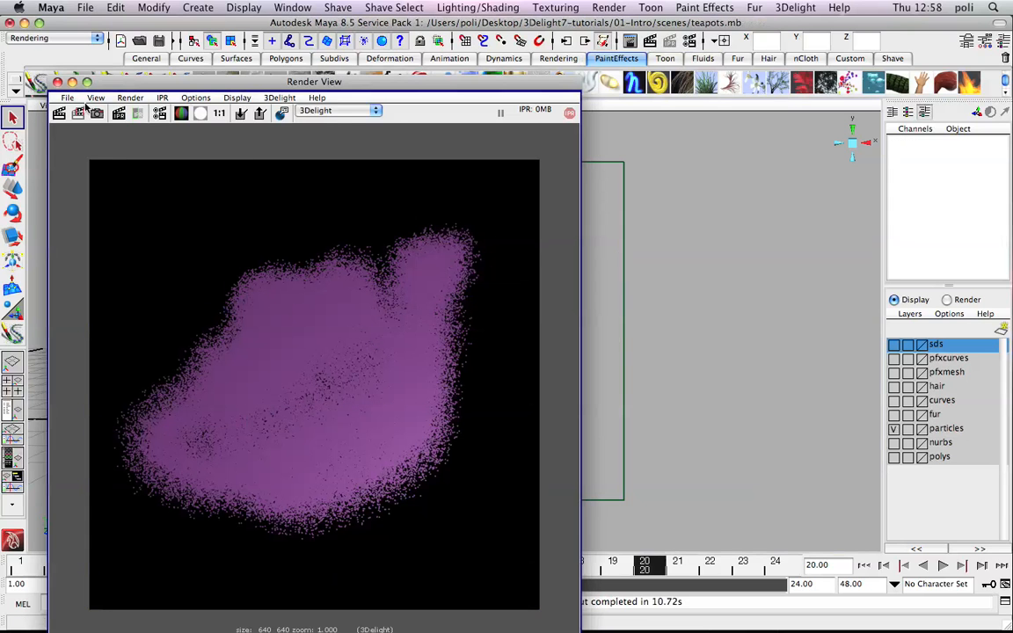
drag(251, 82, 531, 63)
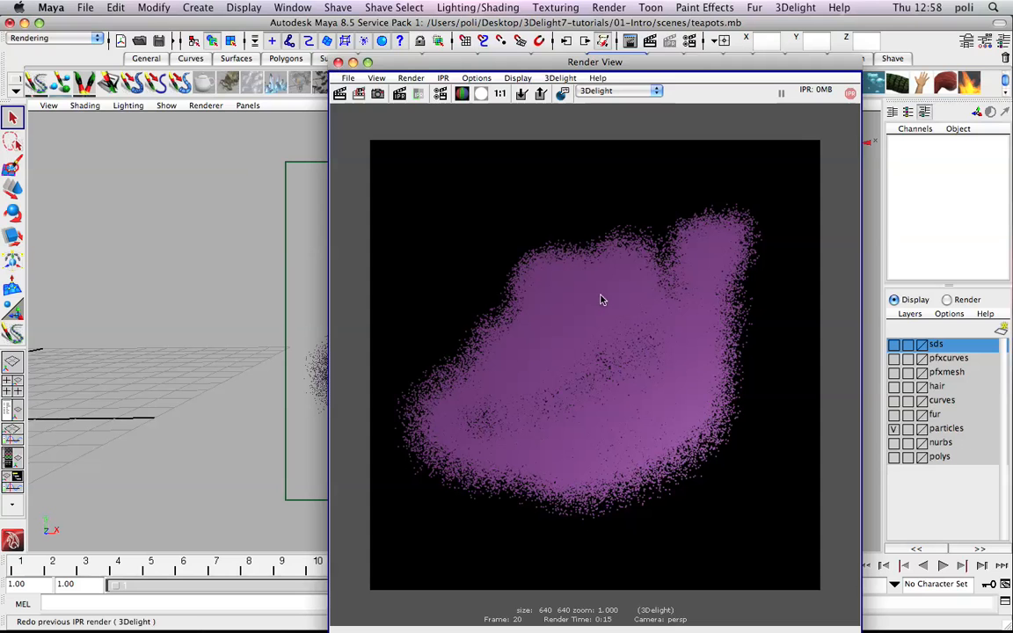
click(338, 62)
- Display the fur layer instead of particles and frame the furry teapot inside the resolution gate
click(893, 428)
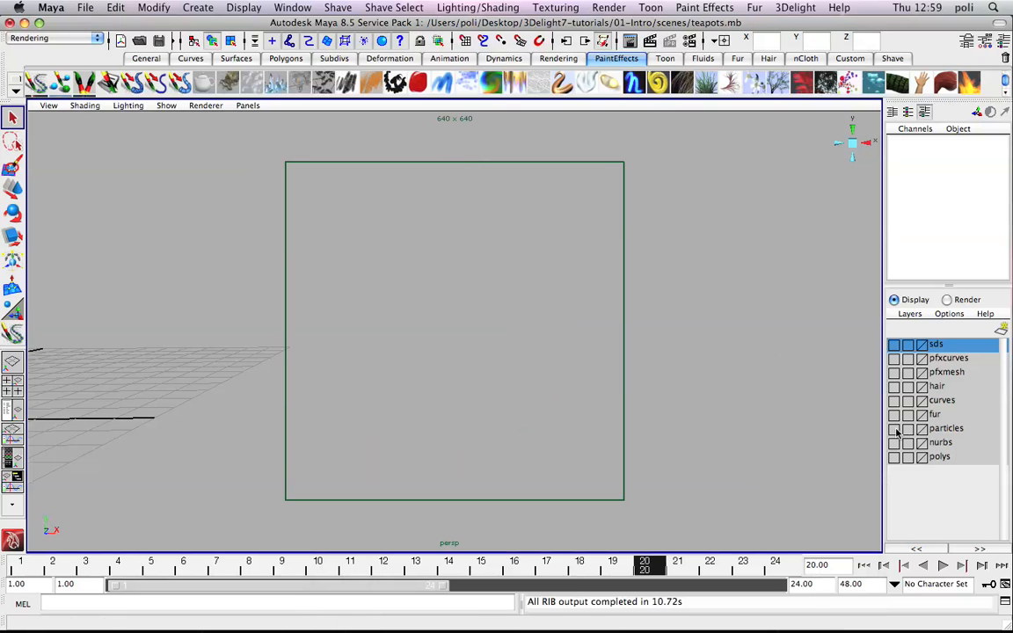
click(894, 414)
alt+middle_drag(715, 355, 407, 337)
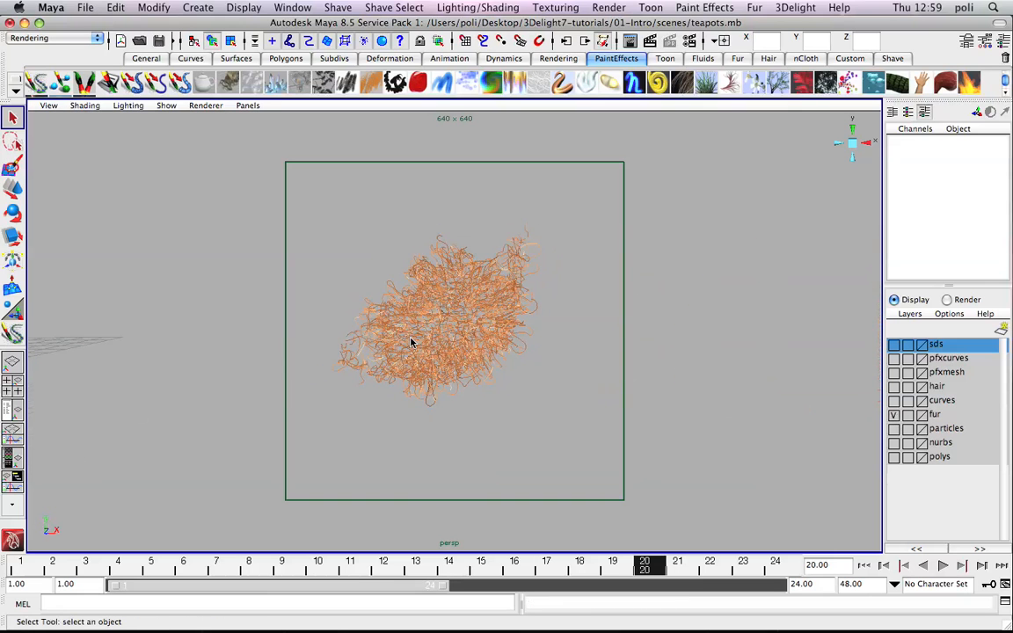
scroll(411, 340, up, 3)
alt+middle_drag(441, 311, 452, 325)
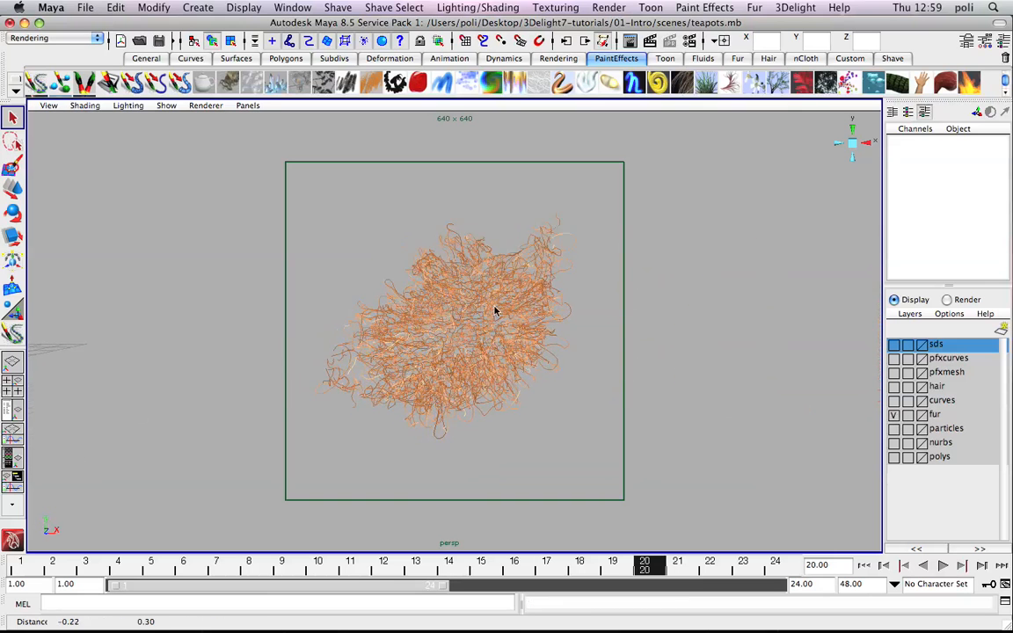
- Render the fur teapot with 3Delight, check its alpha channel, return to the color image, and close the Render View
click(590, 40)
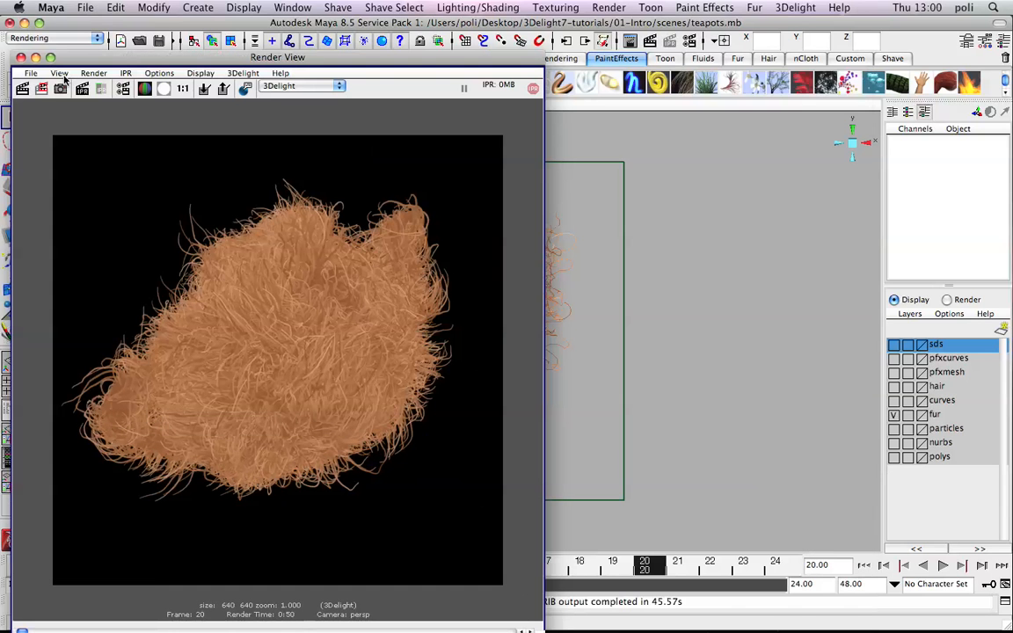
click(21, 58)
click(164, 88)
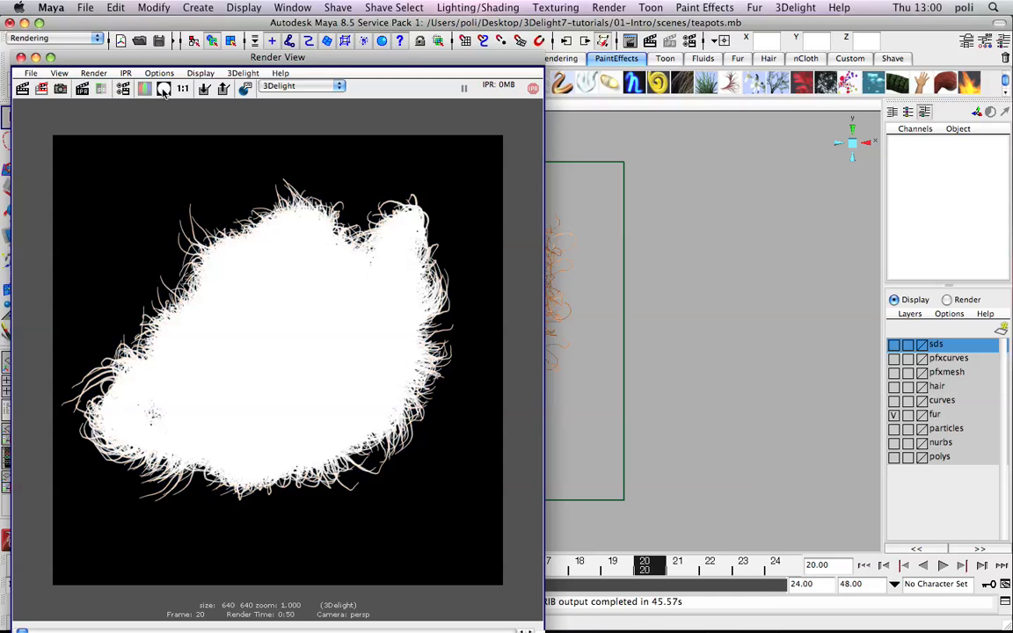
click(143, 89)
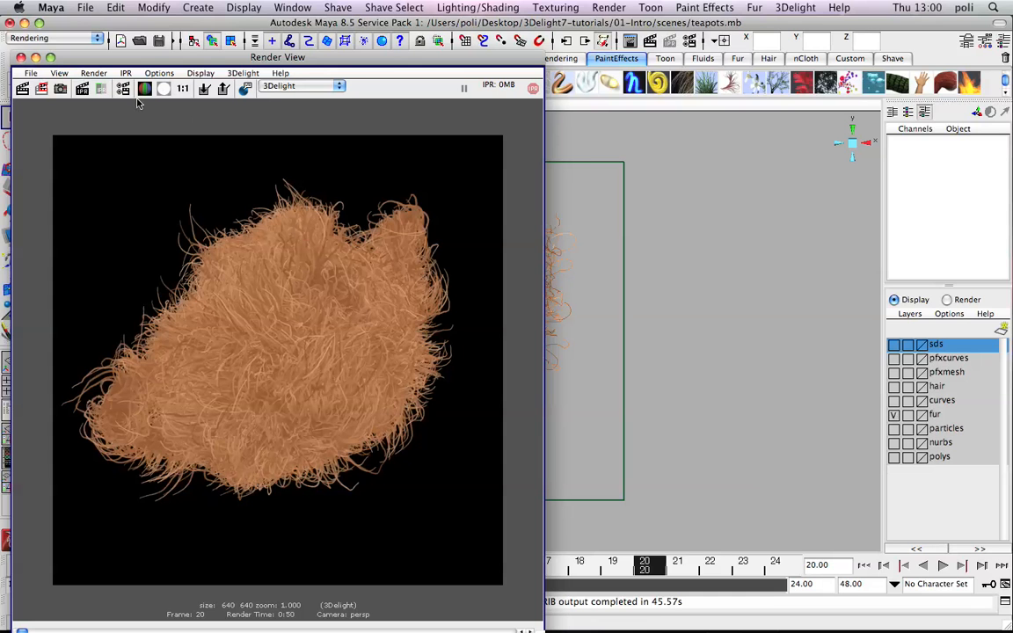
click(20, 57)
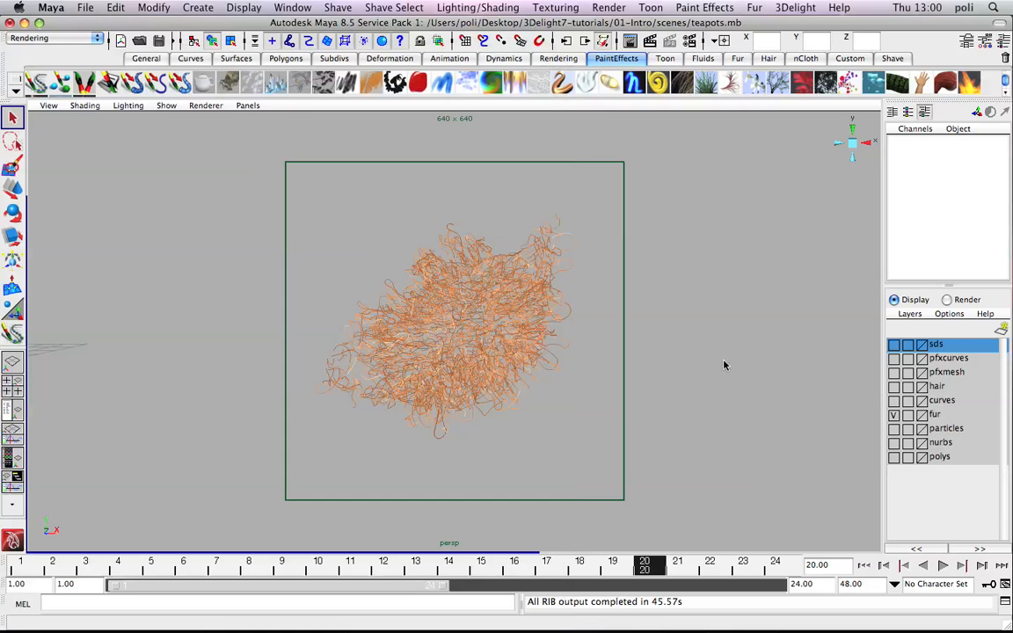
- Display the curves layer instead of fur and center the curve teapot in the perspective view
click(893, 414)
click(893, 400)
alt+middle_drag(771, 409, 569, 421)
- Select the curves of the teapot and show the control vertices around its lid
drag(416, 256, 585, 402)
right_click(475, 343)
click(413, 339)
drag(368, 197, 515, 339)
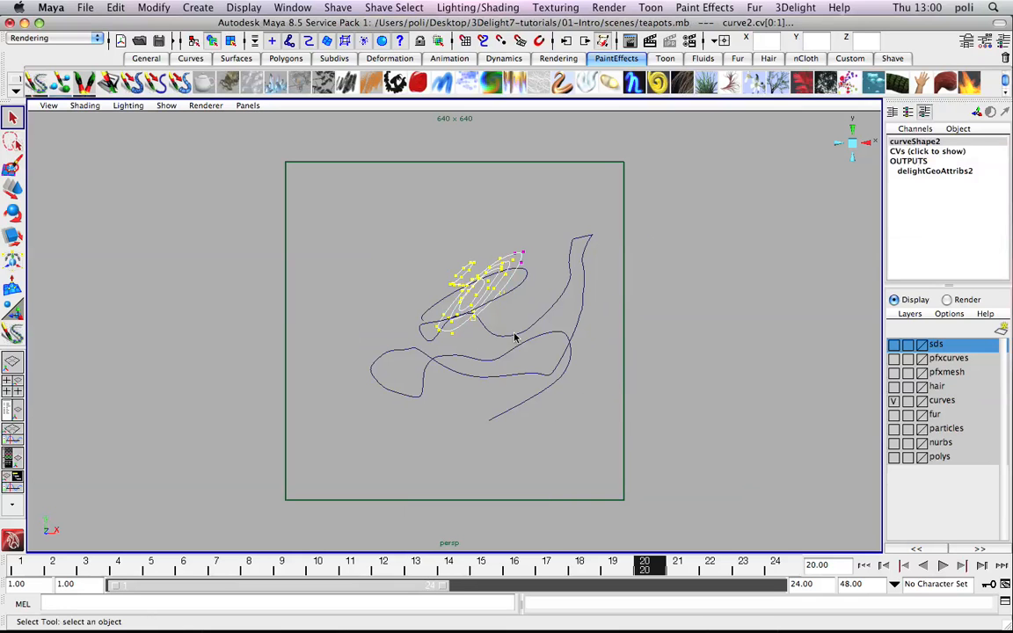
right_drag(624, 335, 626, 355)
- Frame the curve teapot, render it with 3Delight, view the image, and close the Render View
alt+drag(698, 397, 665, 392)
alt+drag(529, 385, 588, 278)
click(585, 40)
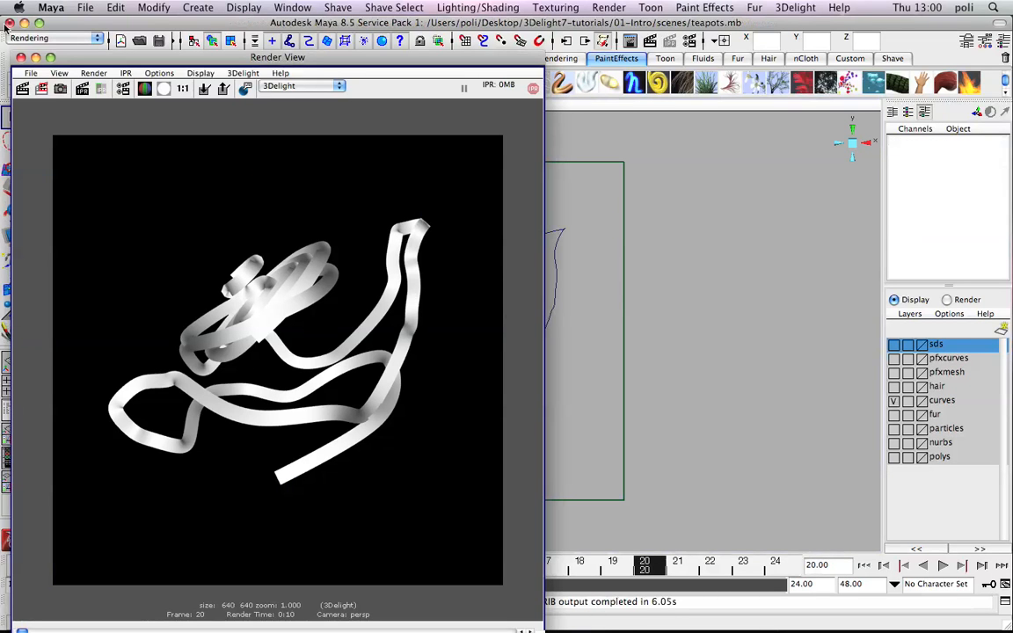
drag(59, 57, 129, 59)
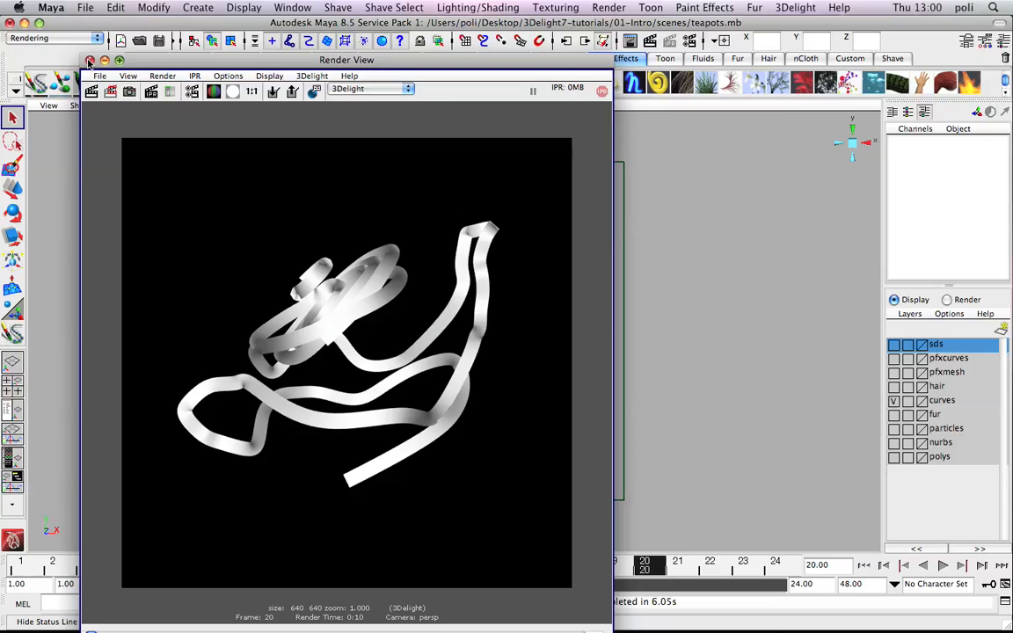
click(89, 60)
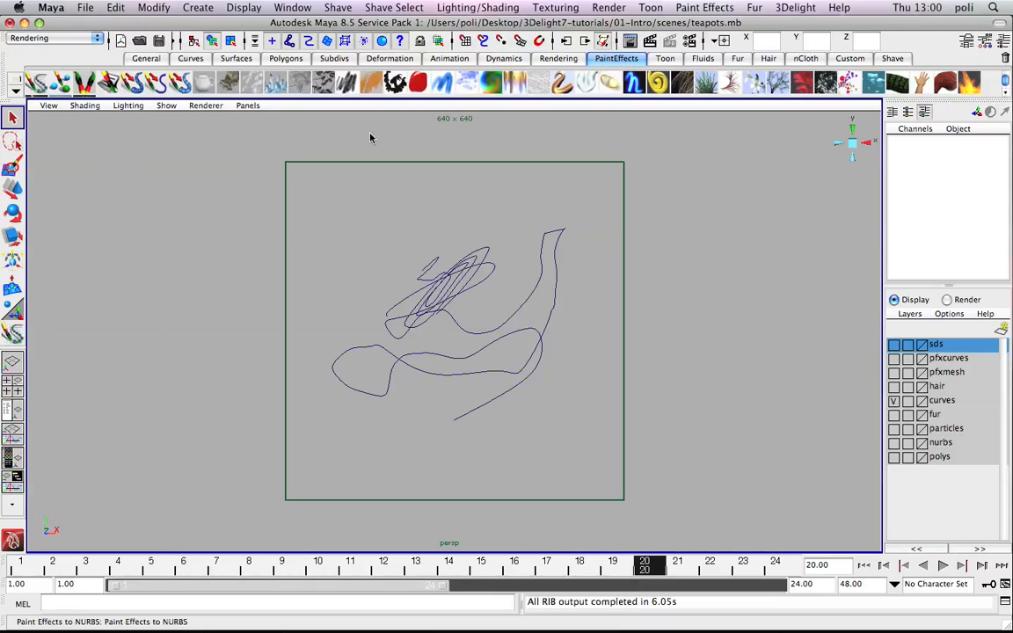
- Display the hair layer instead of curves and center the hairy teapot in the perspective view
click(893, 400)
click(893, 386)
alt+middle_drag(717, 296, 472, 299)
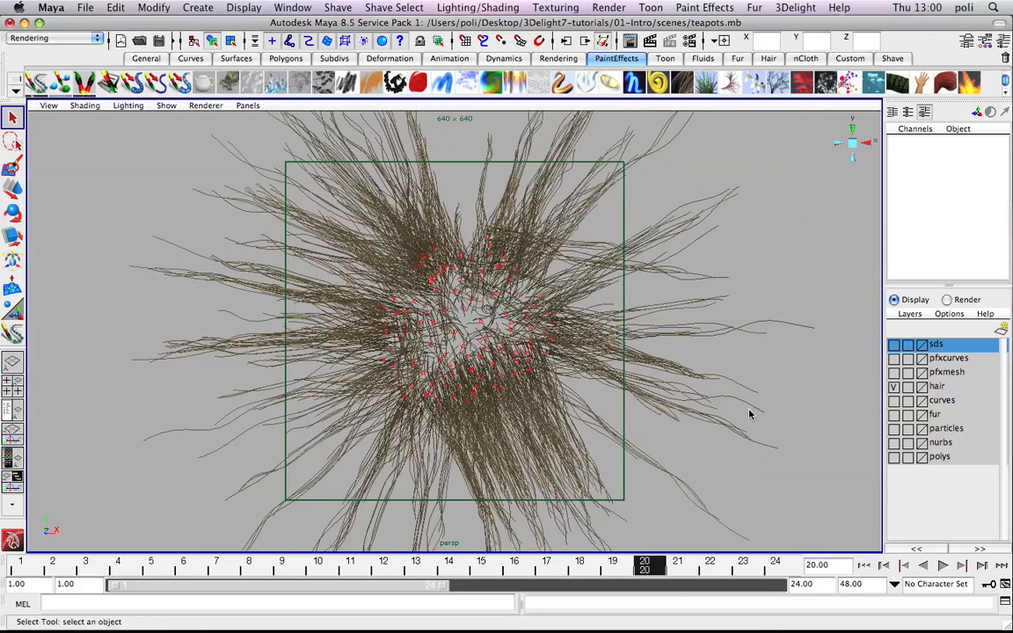
- Play the hair simulation along the timeline and stop it at frame 22
click(942, 567)
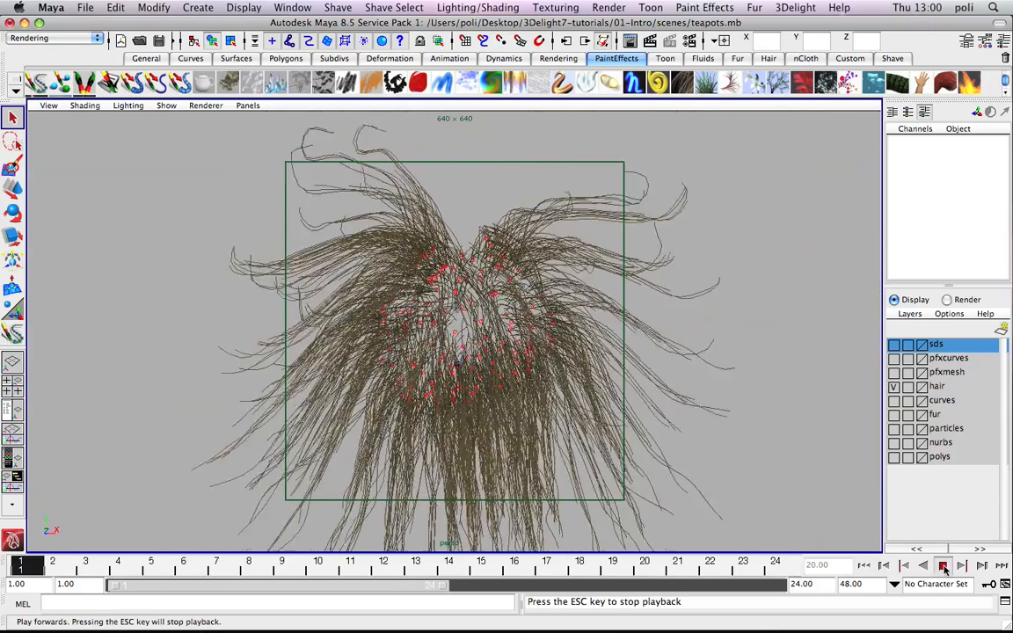
key(Escape)
click(943, 566)
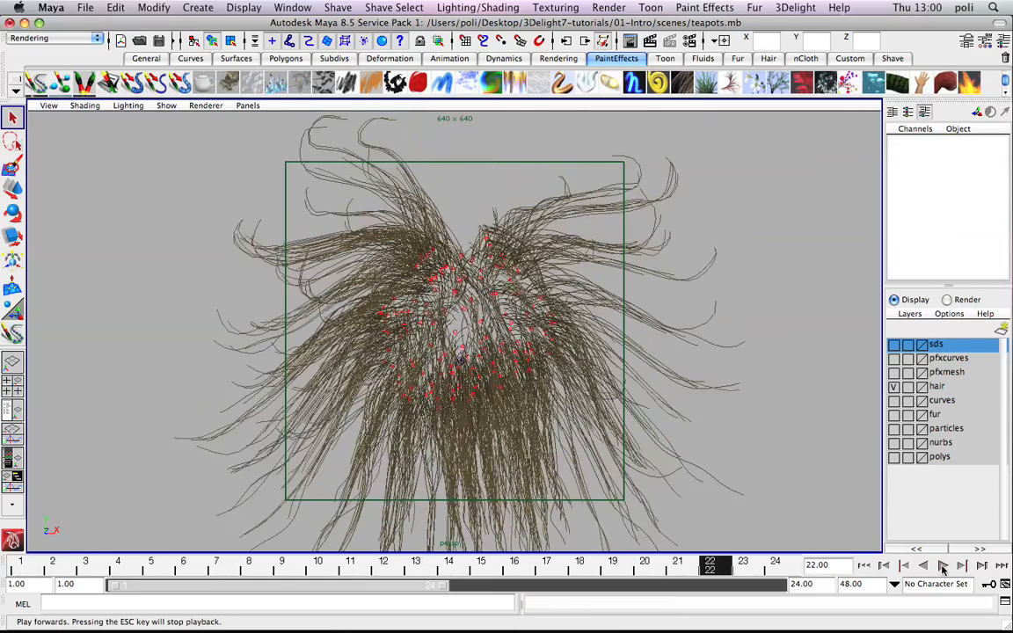
key(Escape)
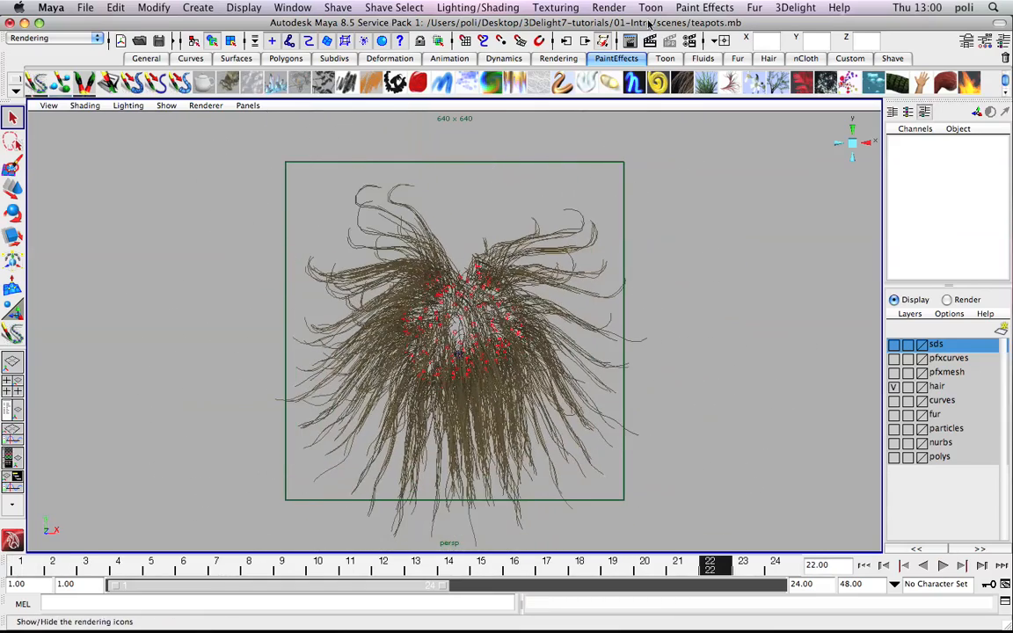
- Render the hair teapot at frame 22 with 3Delight, view the image, and close the Render View
click(650, 41)
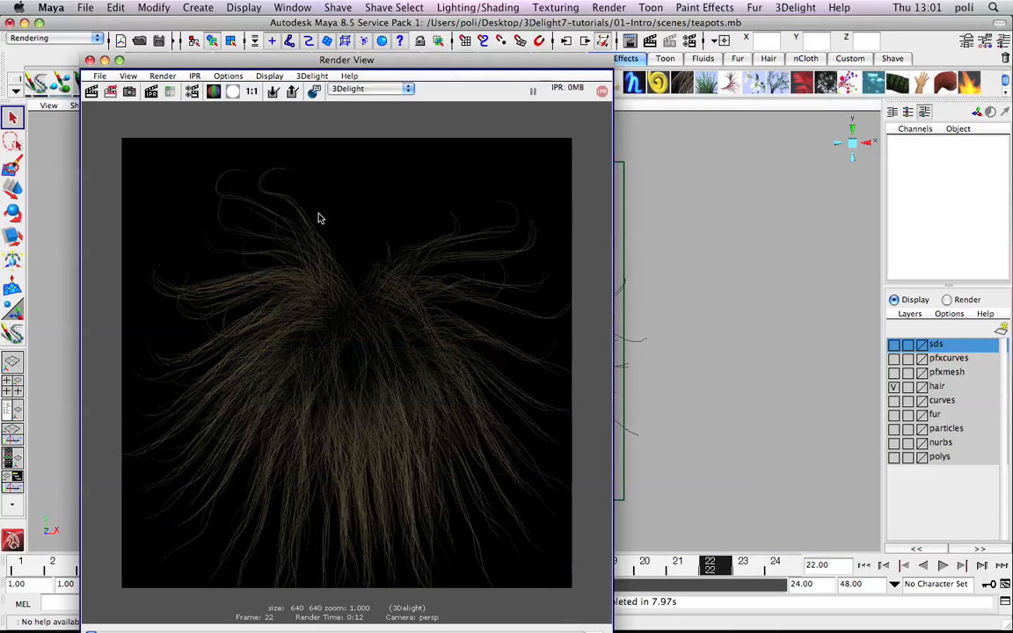
click(90, 60)
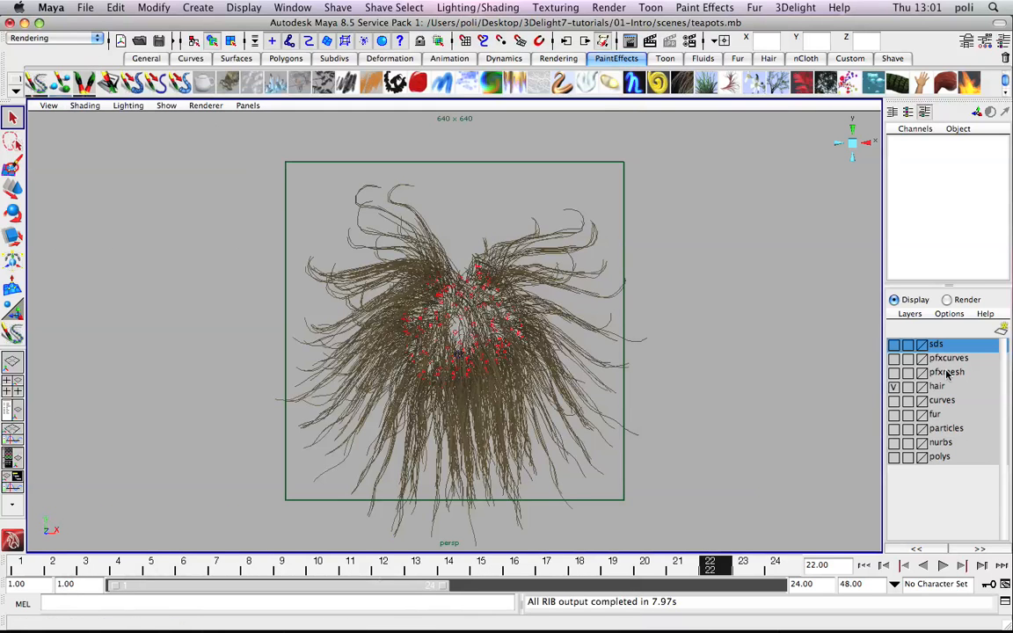
- Display the pfxmesh layer instead of hair and frame the crystal teapot inside the perspective view's resolution gate
click(893, 387)
click(893, 372)
alt+middle_drag(737, 313, 539, 340)
scroll(539, 340, down, 3)
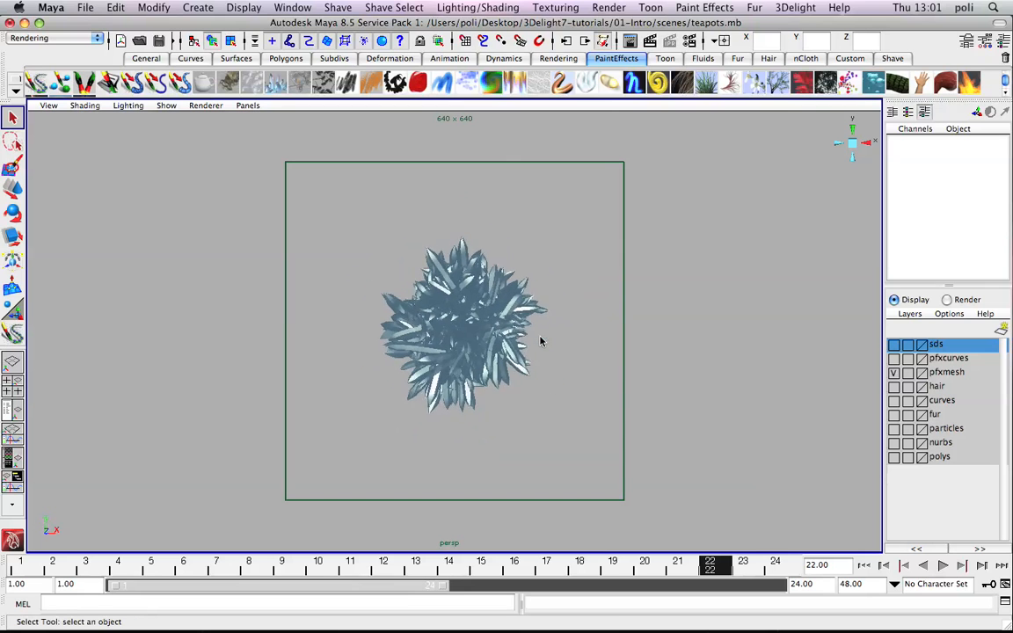
scroll(539, 340, up, 5)
- Select the crystal meshes of the teapot to inspect their polygon wireframe, and clear the selection
click(532, 281)
click(497, 188)
click(480, 218)
click(580, 199)
drag(571, 223, 388, 434)
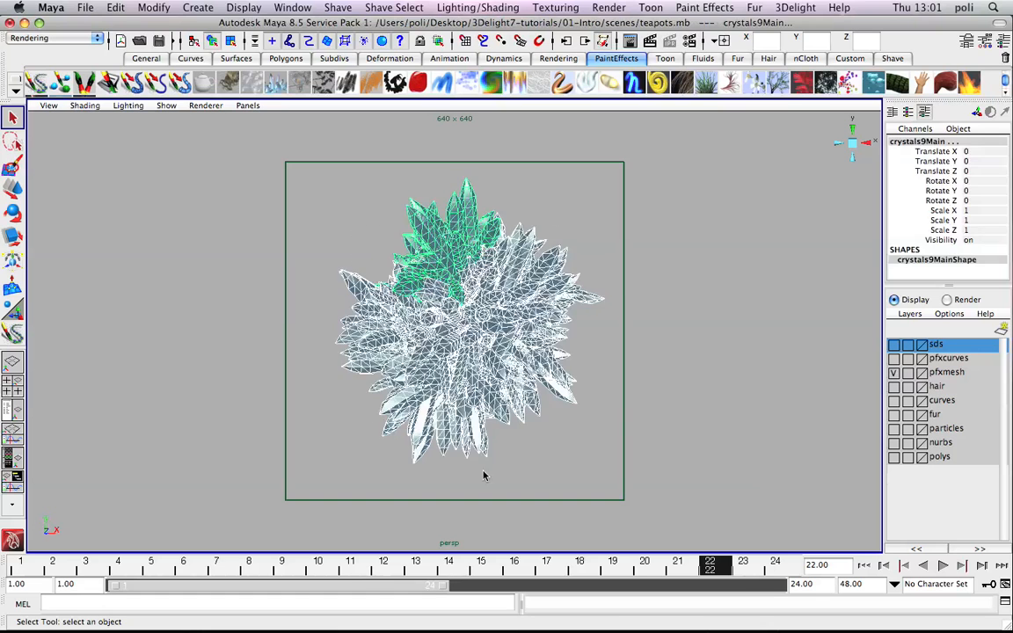
click(527, 452)
- Render the crystal teapot with 3Delight, check its alpha channel, return to the color image, and close the Render View
click(629, 41)
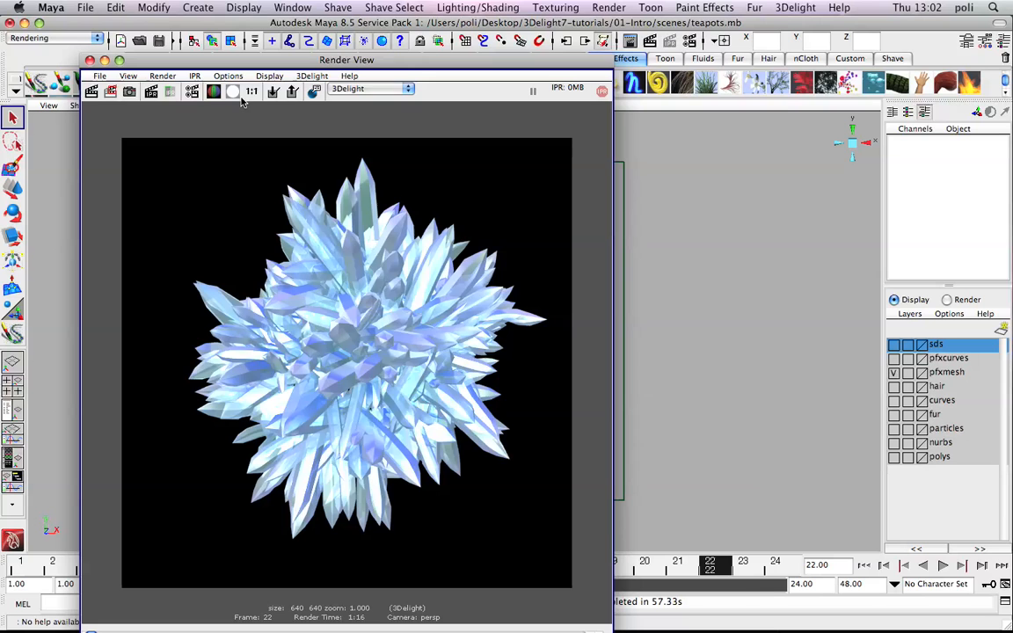
click(231, 93)
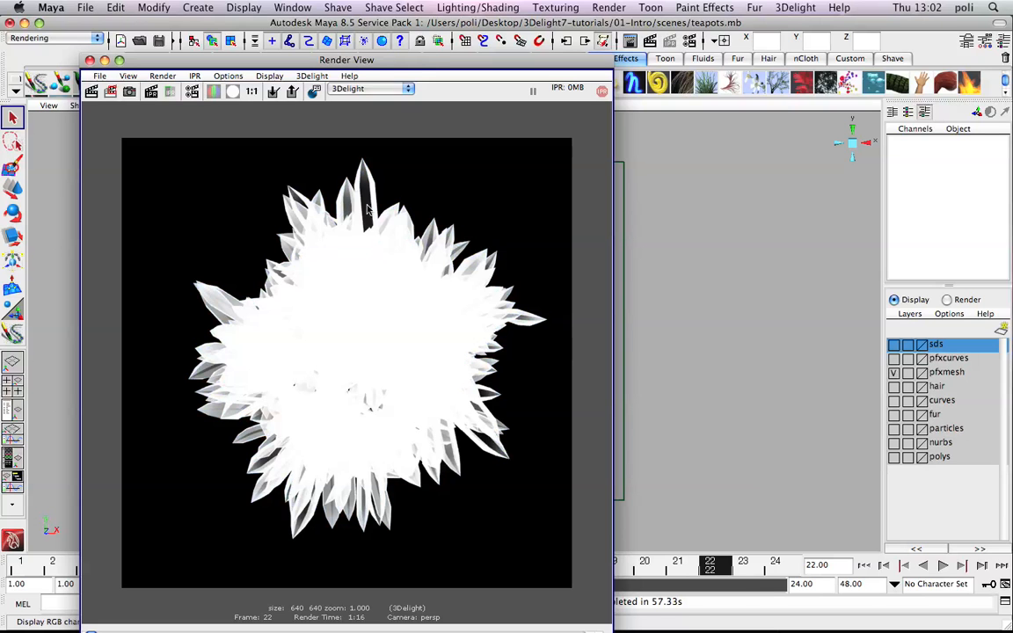
click(214, 92)
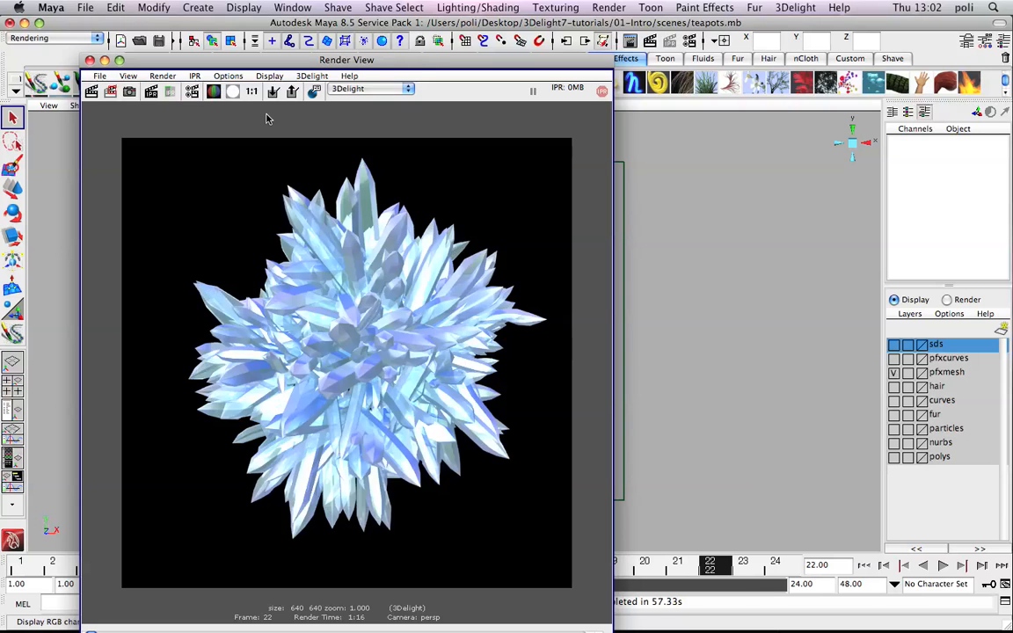
click(89, 60)
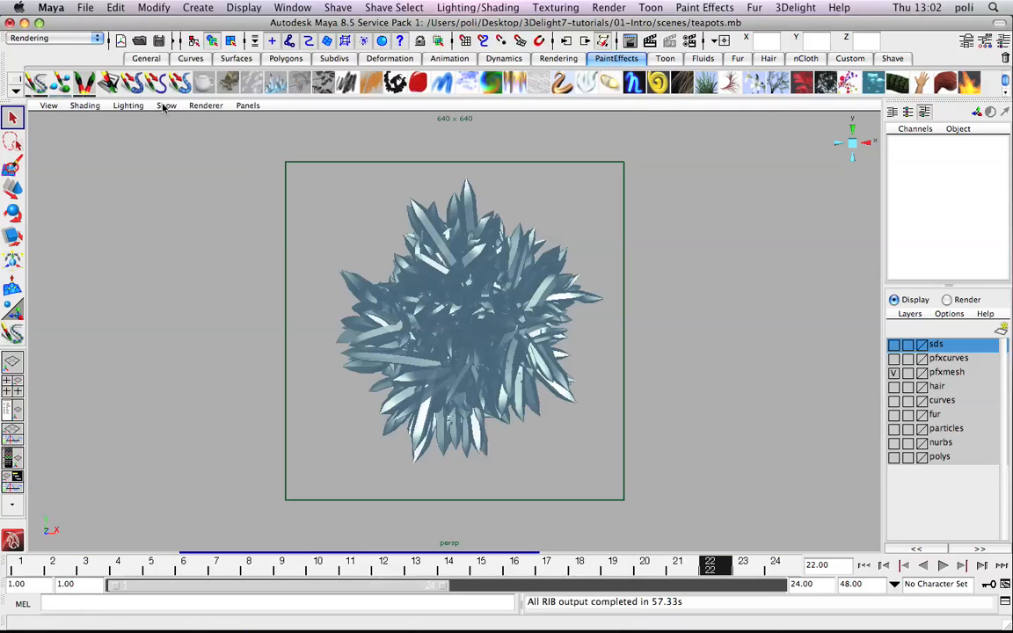
- Display the pfxcurves layer instead of pfxmesh and center the grass teapot in the perspective view
click(894, 371)
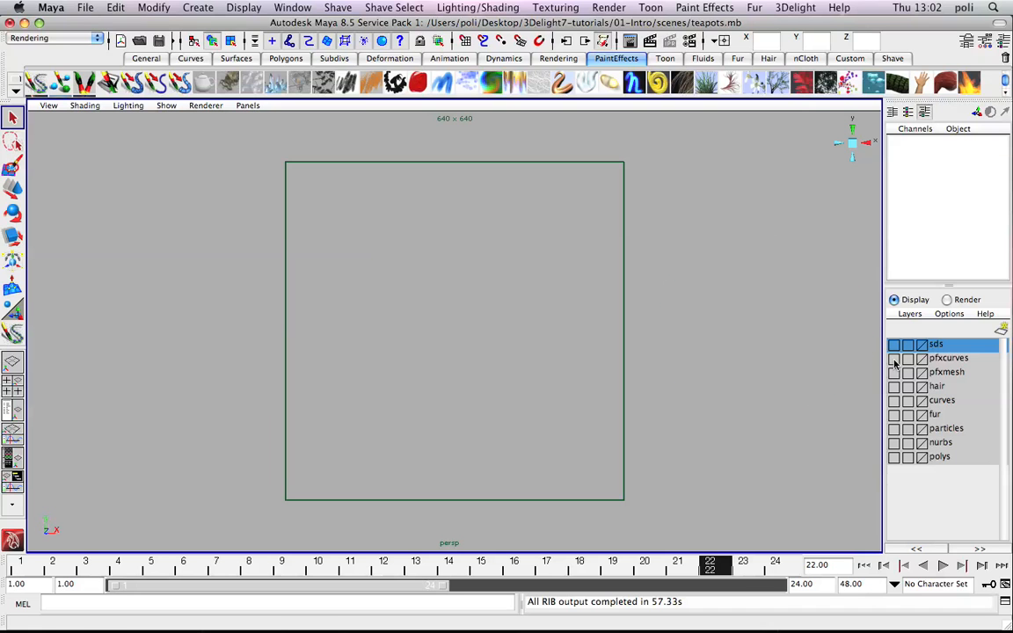
click(894, 358)
alt+middle_drag(610, 328, 321, 336)
scroll(322, 336, down, 5)
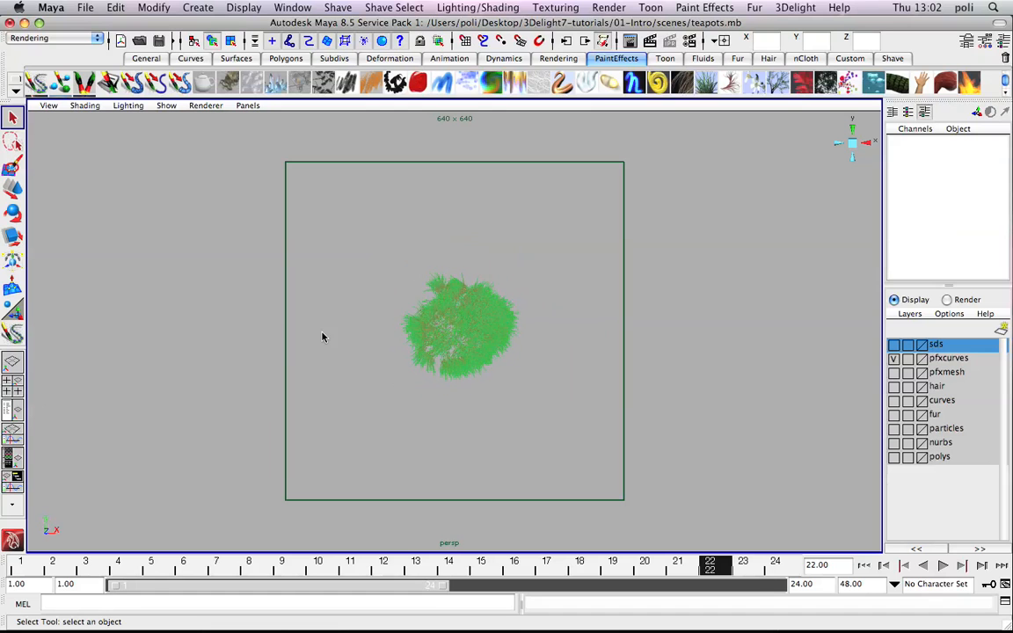
scroll(322, 336, down, 2)
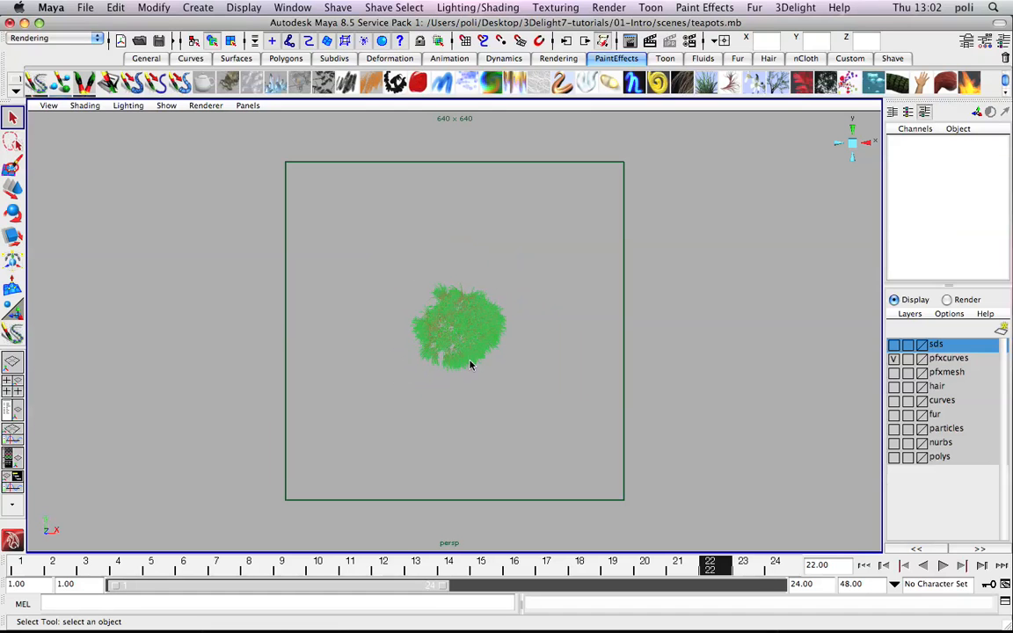
- Select the grass clump strokes to inspect them, clear the selection, and frame the teapot for rendering
scroll(470, 364, down, 5)
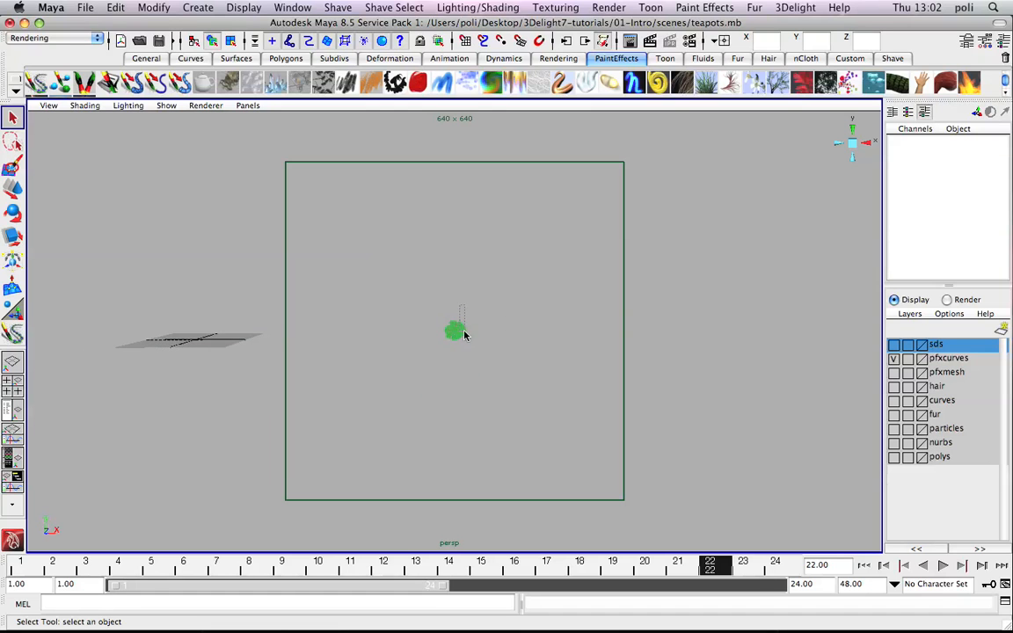
click(461, 337)
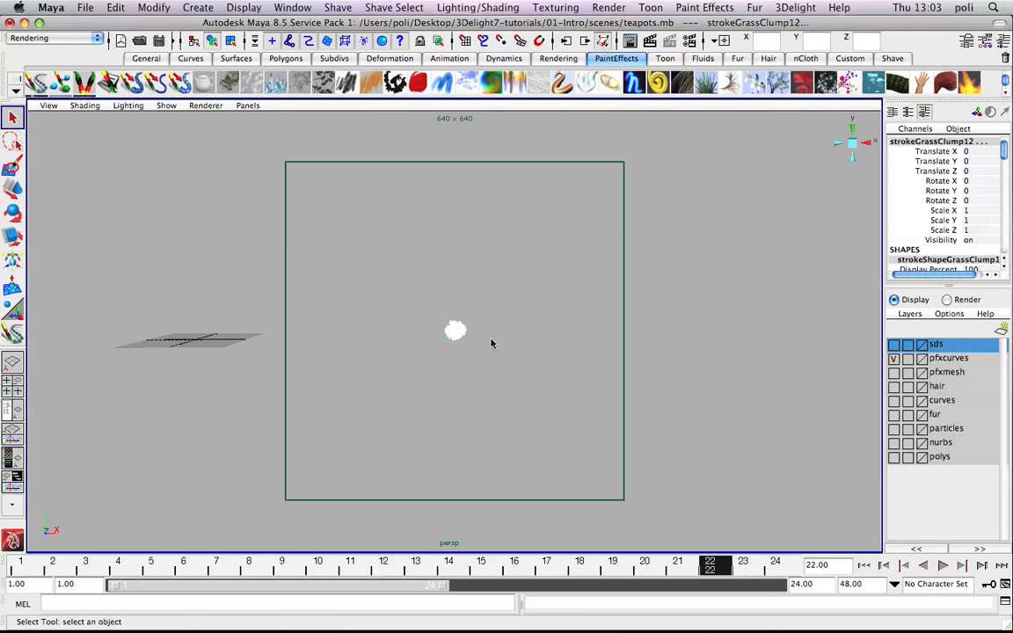
scroll(493, 343, up, 5)
click(672, 194)
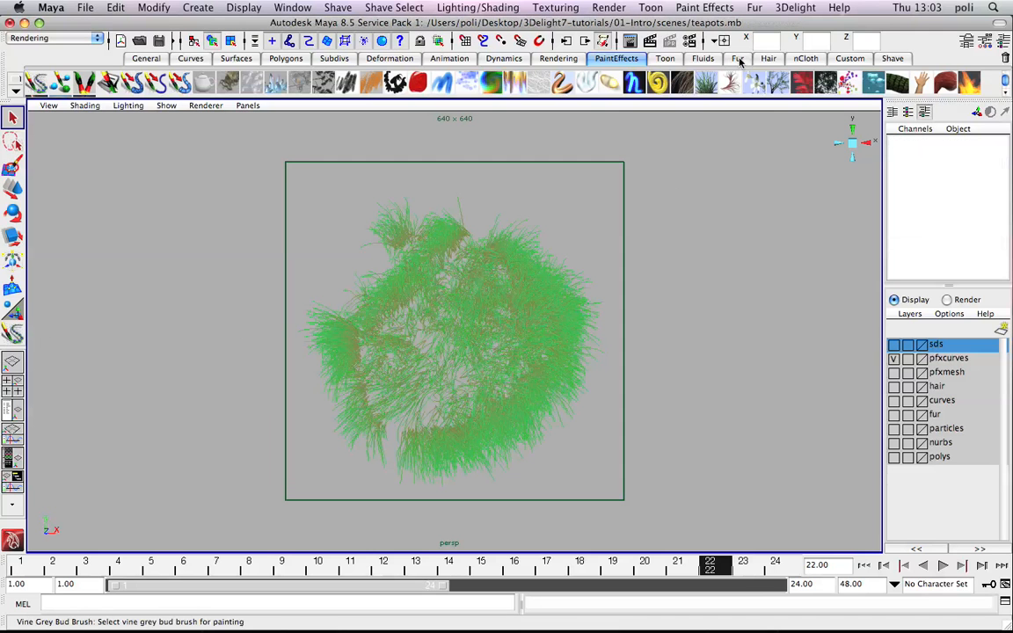
- Render the grass teapot with 3Delight, check its alpha channel, return to the color image, and close the Render View
click(650, 42)
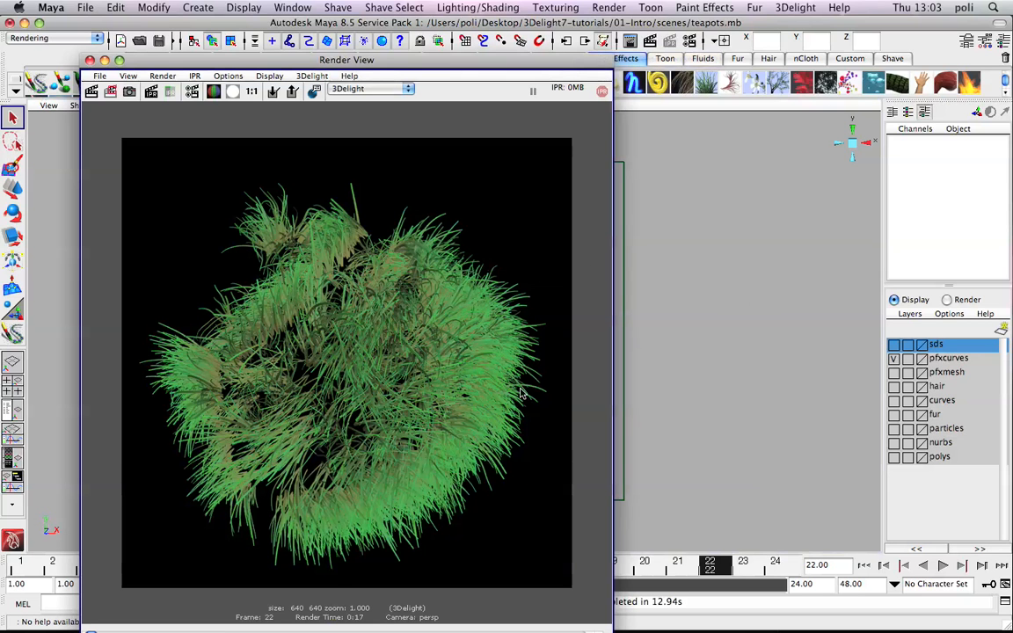
click(233, 90)
click(213, 91)
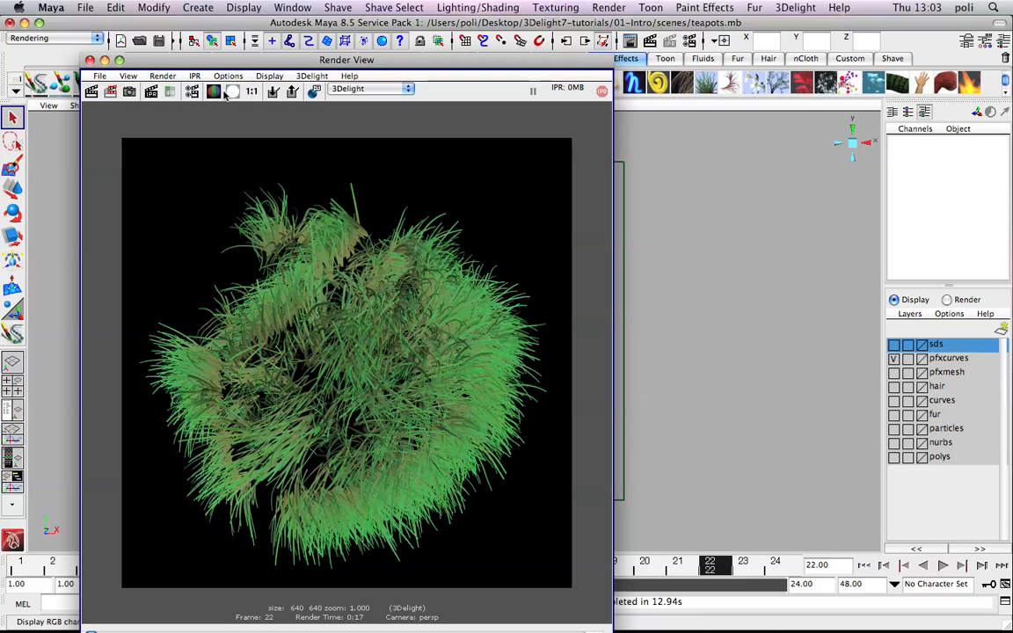
click(89, 60)
- Hide the pfxcurves layer
click(893, 359)
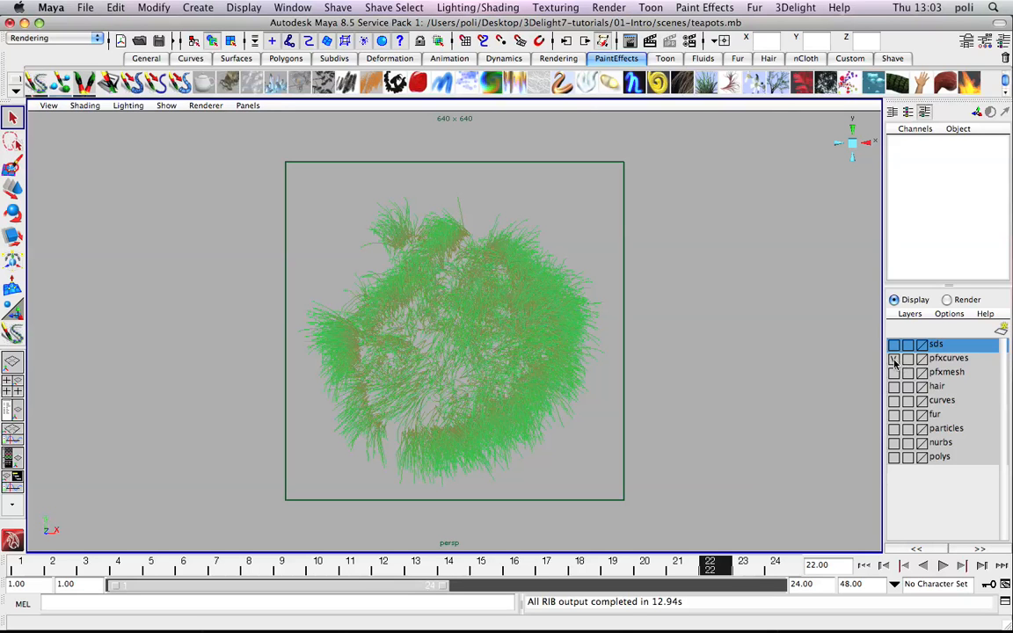